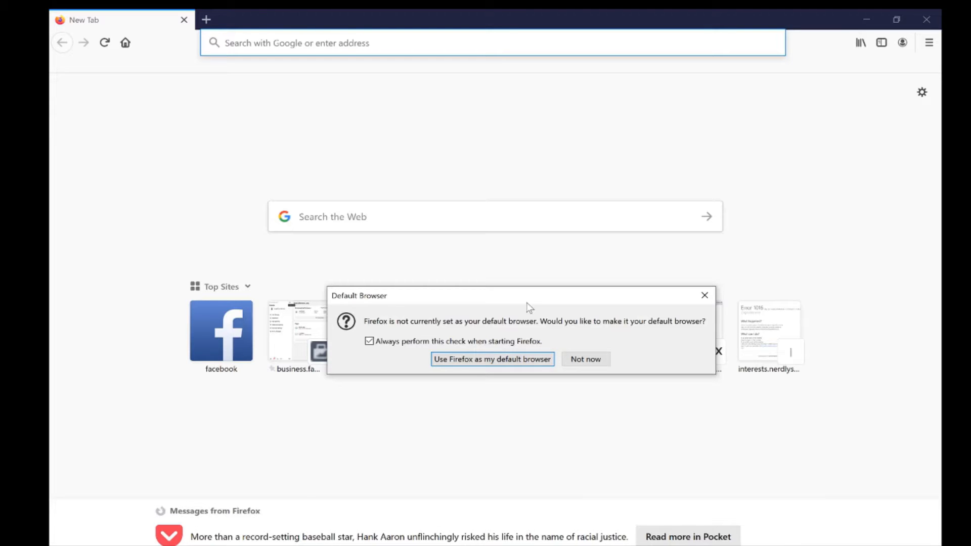
Open Canva without making Firefox the default browser, and search for YouTube Thumbnail templates.
left_click(587, 358)
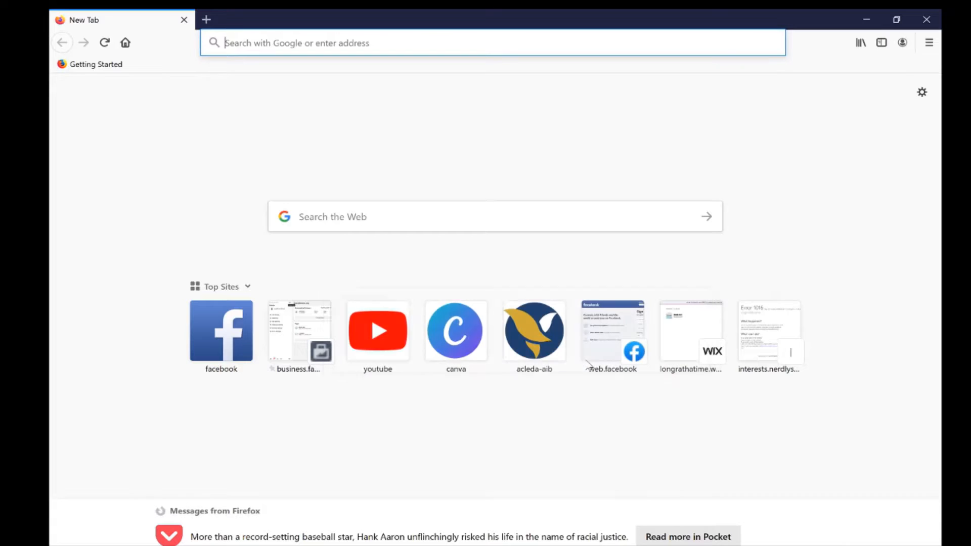
left_click(456, 329)
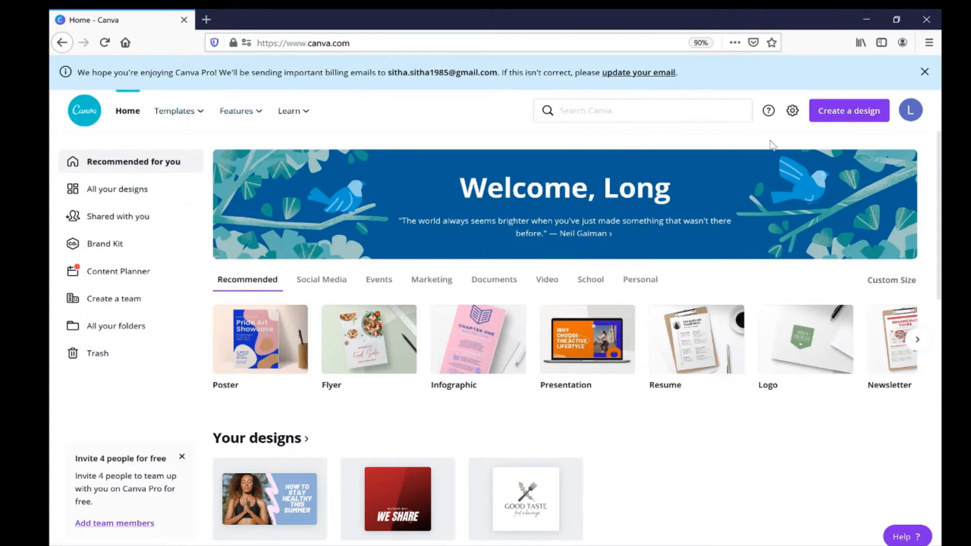
left_click(657, 110)
type("youtube t")
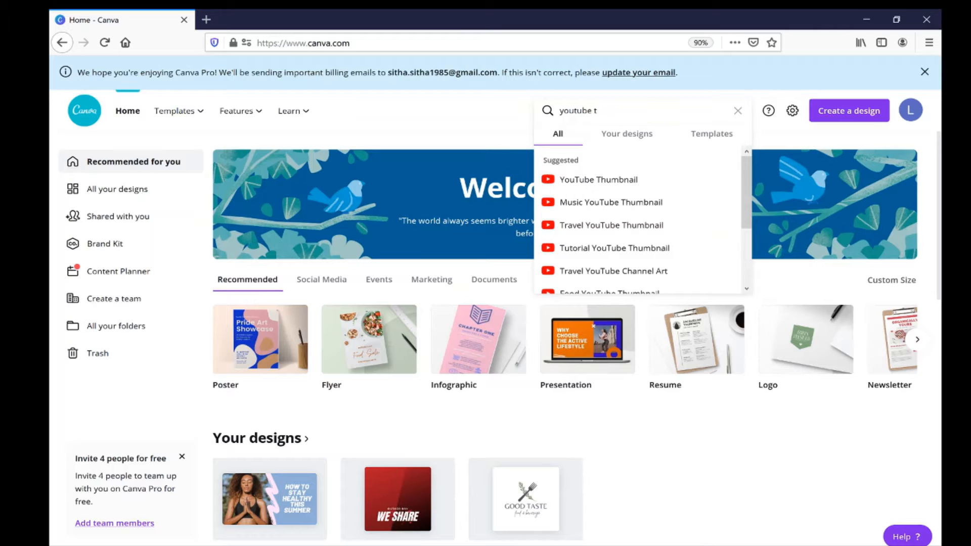
left_click(601, 181)
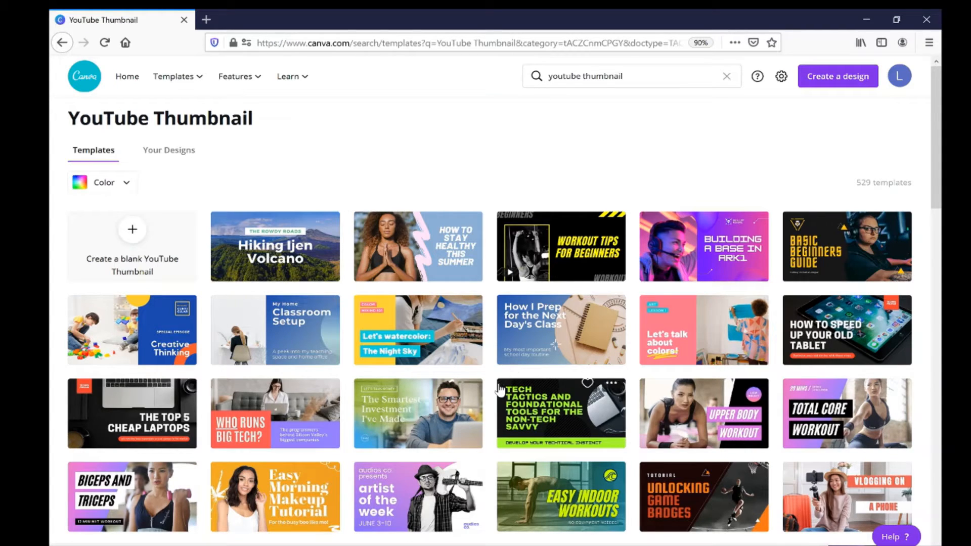
Browse the YouTube Thumbnail templates and open the pink "Get Ready With Me: Fall Edition" design for editing.
scroll(500, 389, "down", 3)
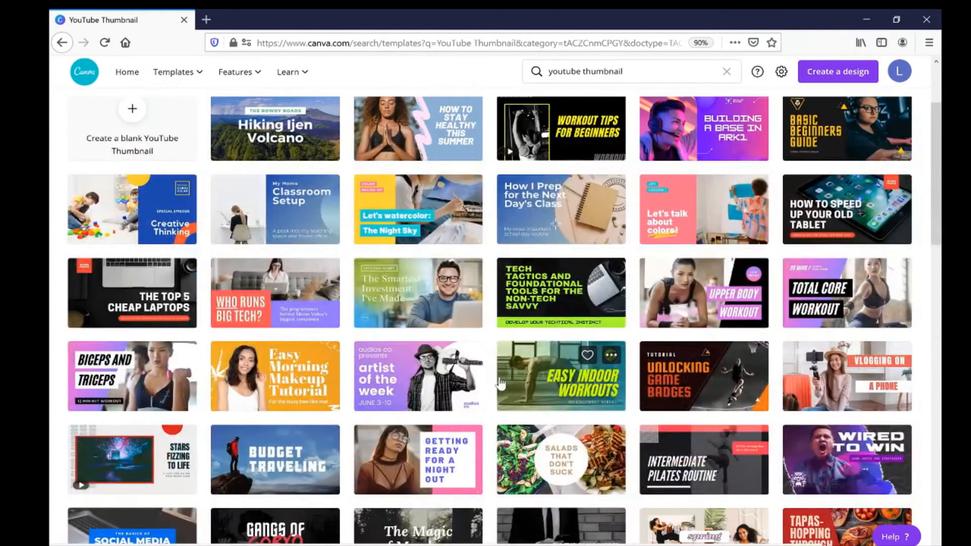
scroll(500, 388, "down", 2)
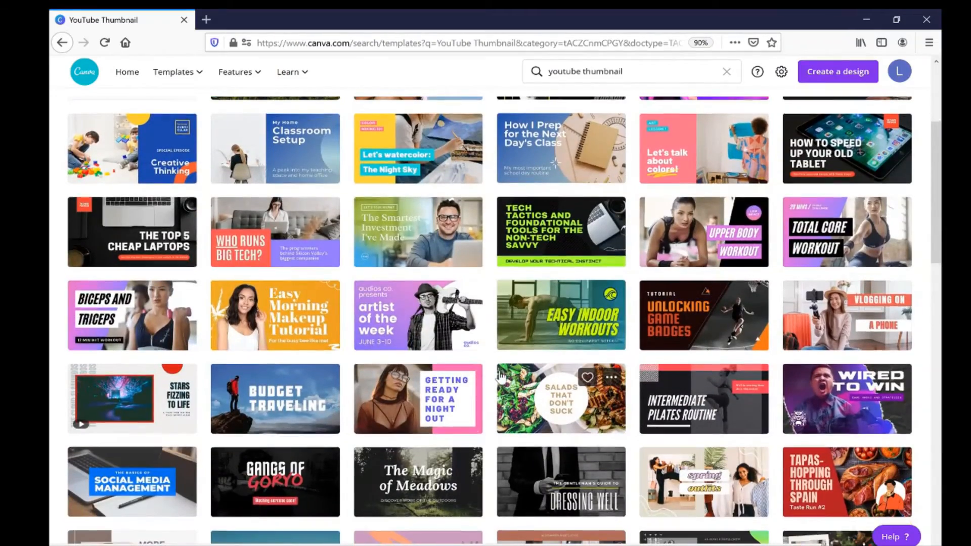
scroll(500, 377, "down", 3)
scroll(500, 377, "down", 3)
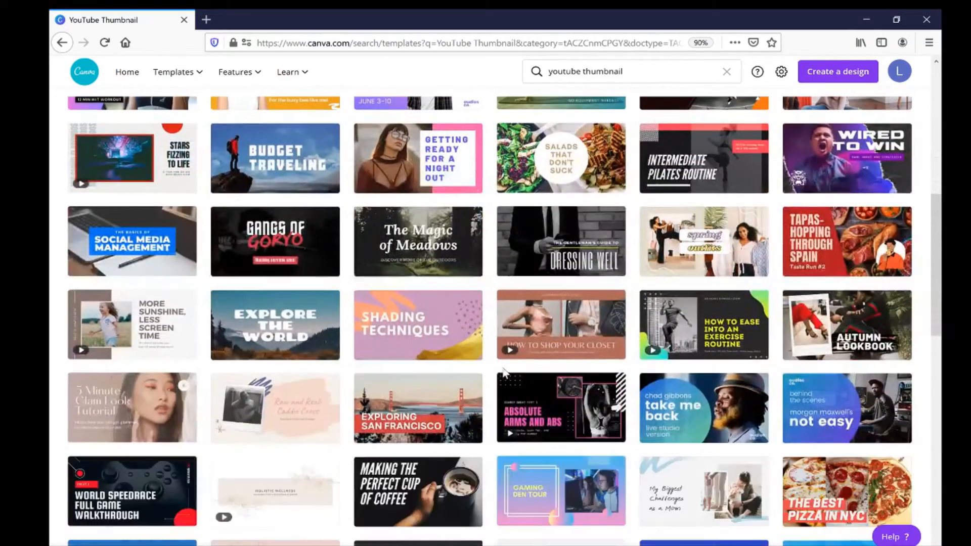
scroll(573, 353, "down", 4)
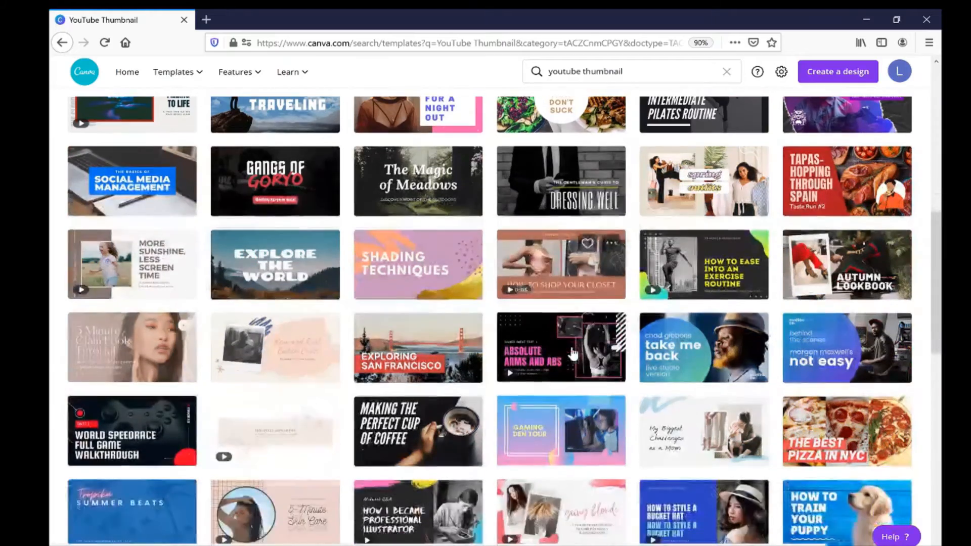
scroll(571, 349, "down", 2)
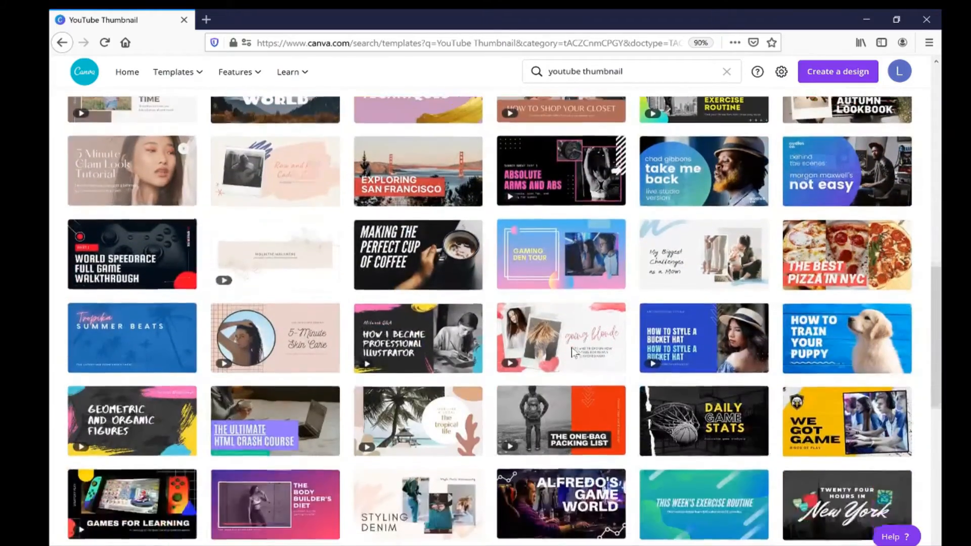
scroll(572, 351, "down", 2)
scroll(573, 354, "down", 2)
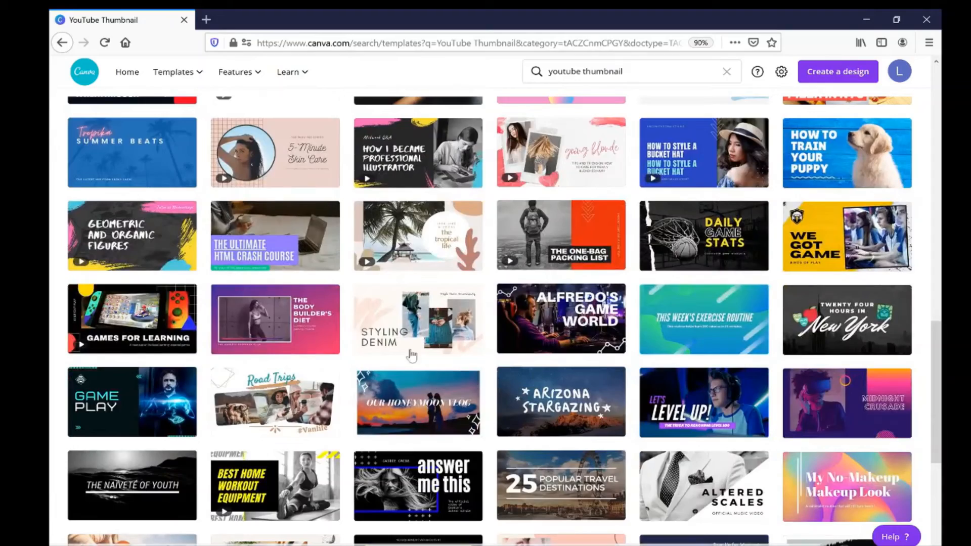
scroll(353, 333, "down", 3)
scroll(353, 365, "down", 1)
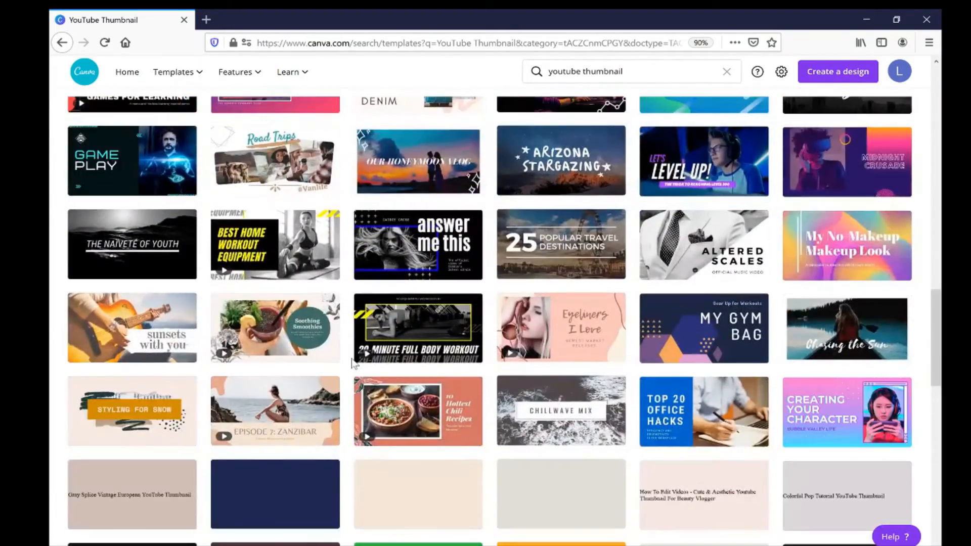
scroll(353, 362, "down", 2)
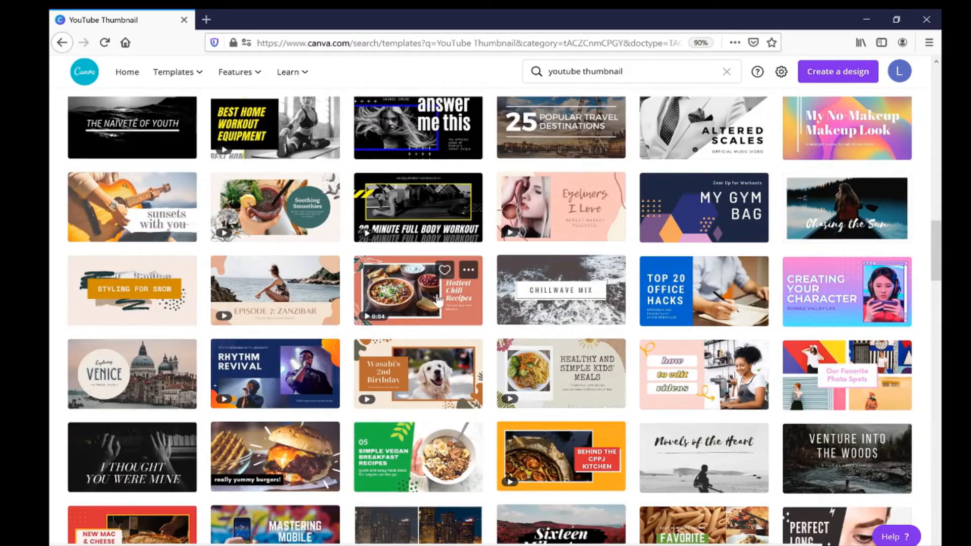
scroll(435, 302, "down", 2)
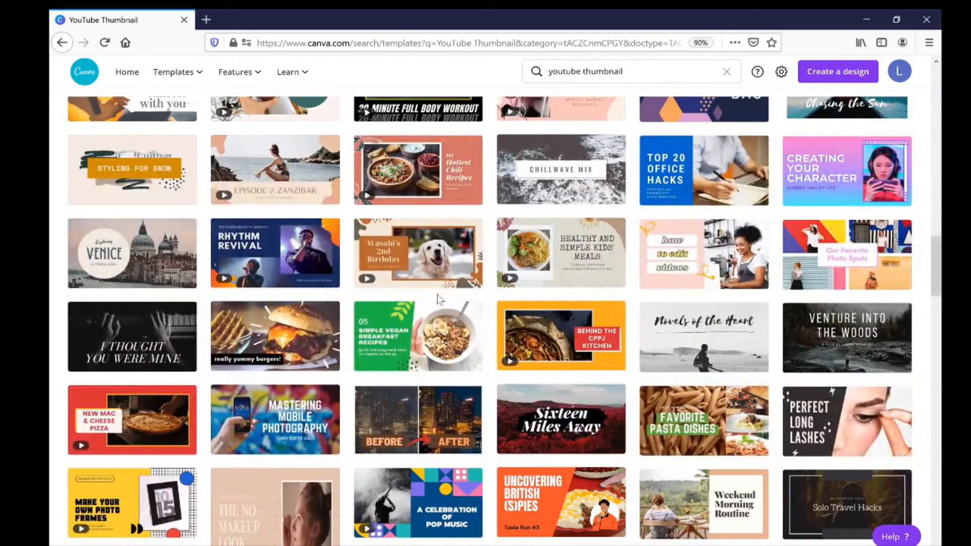
scroll(438, 299, "down", 5)
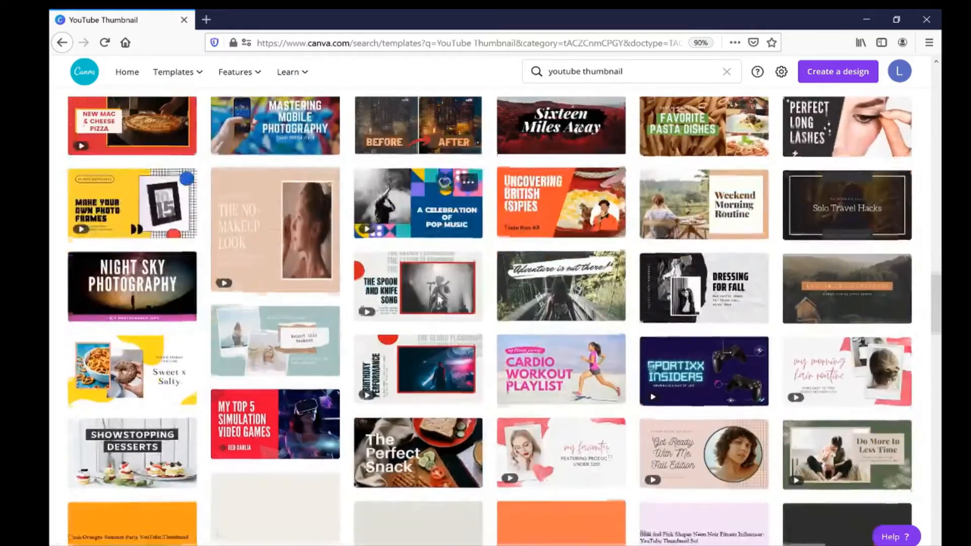
scroll(438, 299, "up", 6)
scroll(439, 301, "down", 4)
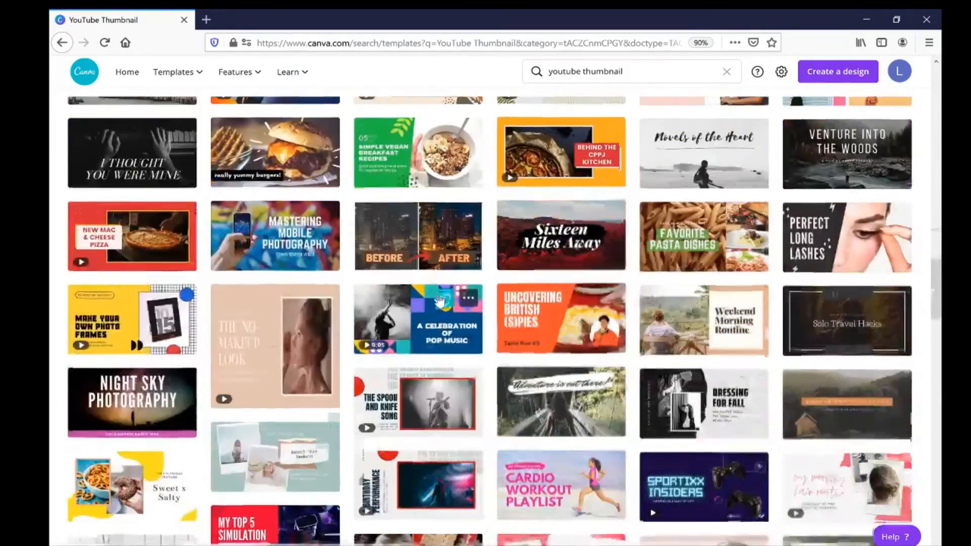
scroll(439, 300, "down", 3)
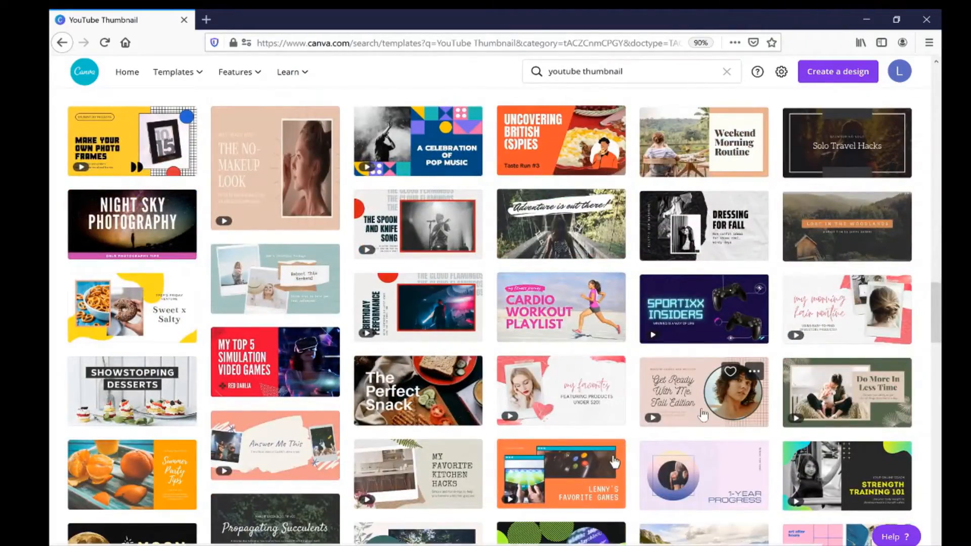
left_click(703, 415)
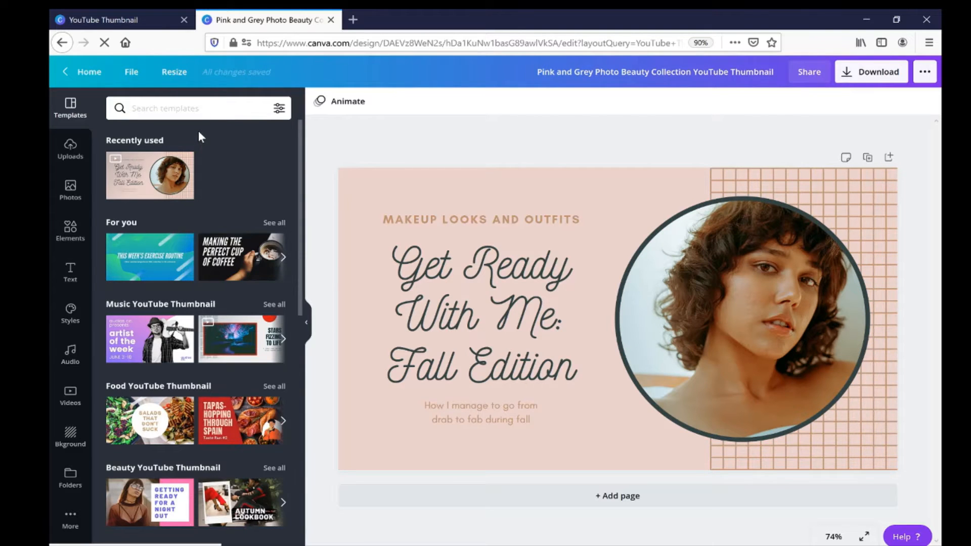
Replace the main heading "Get Ready With Me: Fall Edition" with the Khmer text "របៀបបង្កើត".
left_click(500, 332)
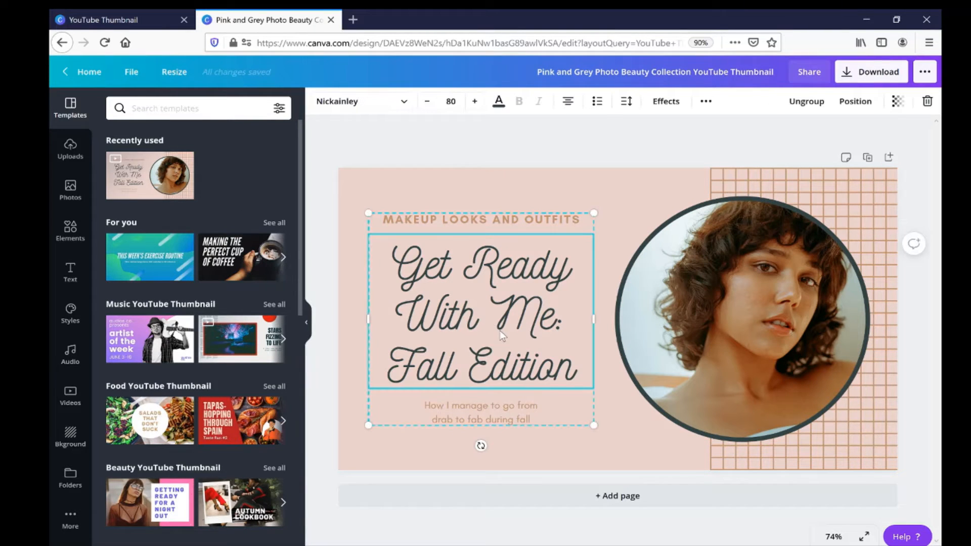
double_click(500, 332)
key("Left")
key("ctrl+a")
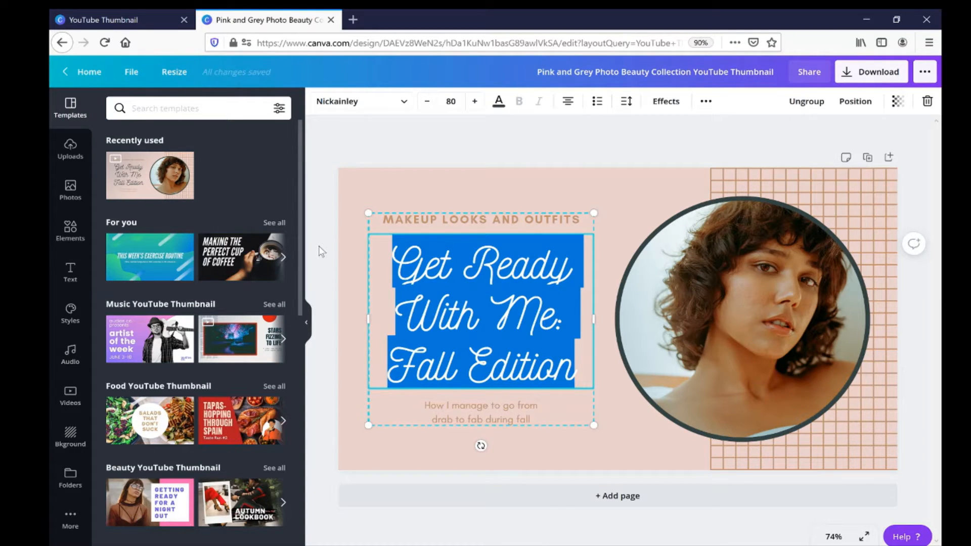
type("Su")
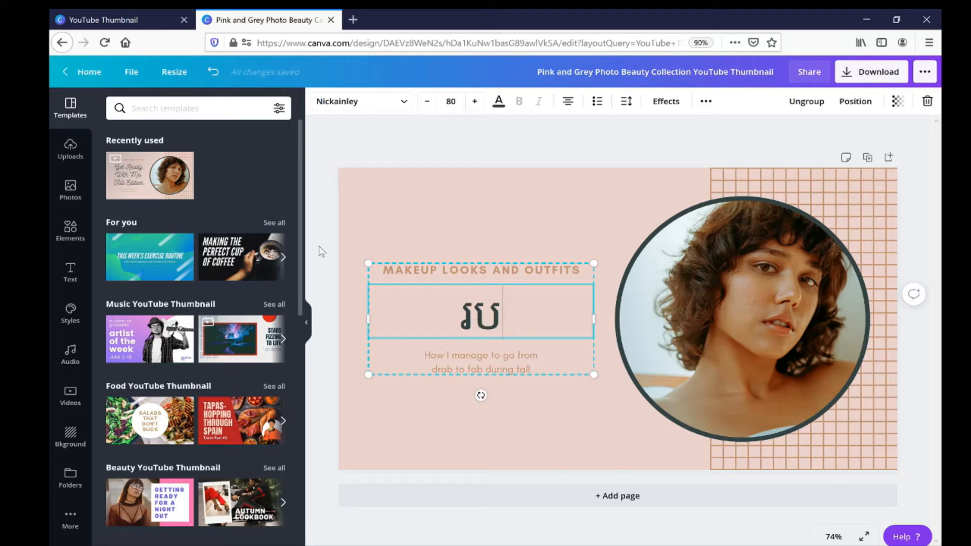
type("ៀបបង្ក")
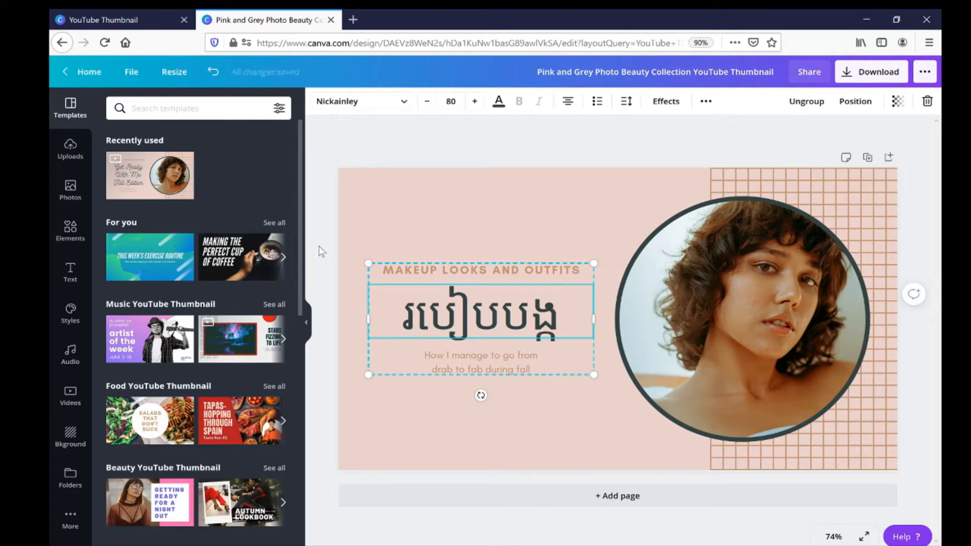
type("ើត")
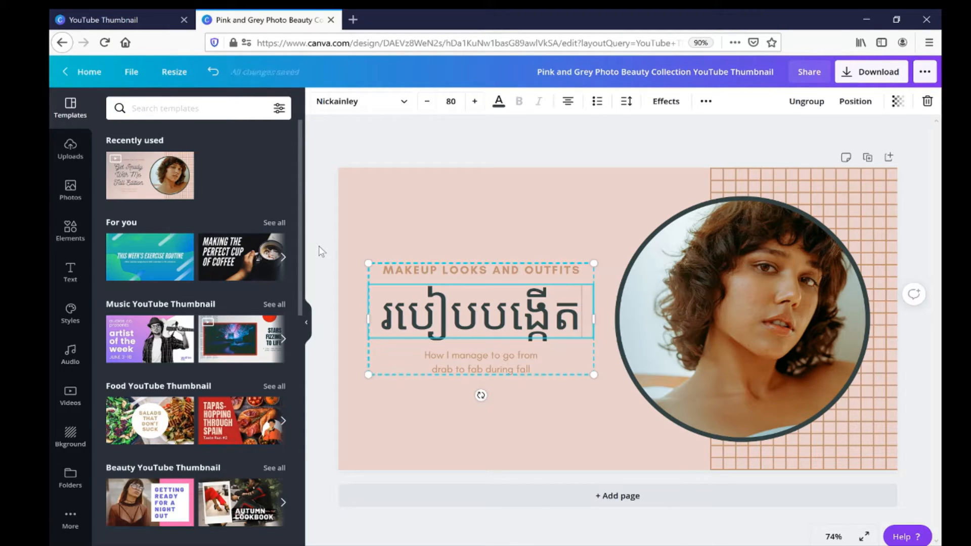
type("ឡ")
Add the word "Logo" after the Khmer text in the heading.
key("BackSpace")
type("Log")
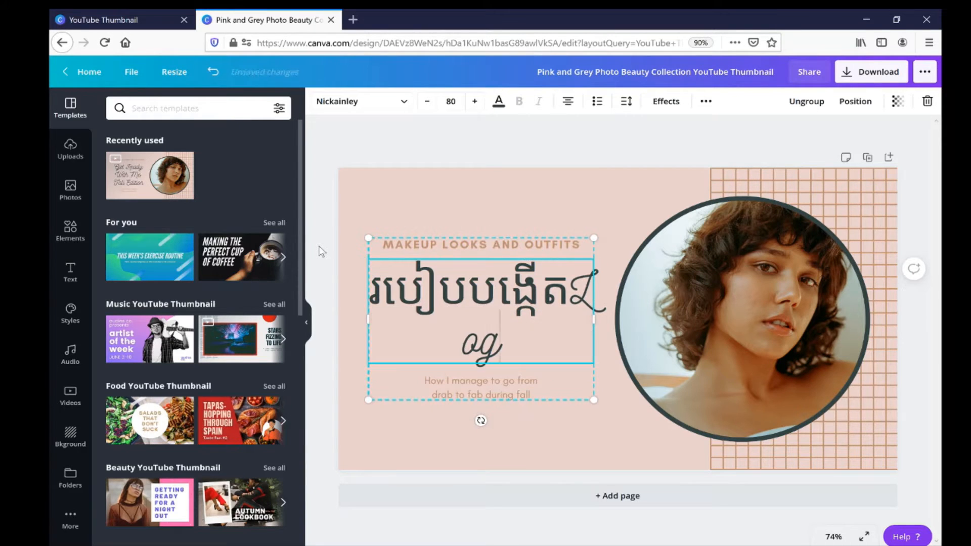
key("BackSpace")
key("BackSpace")
key("BackSpace")
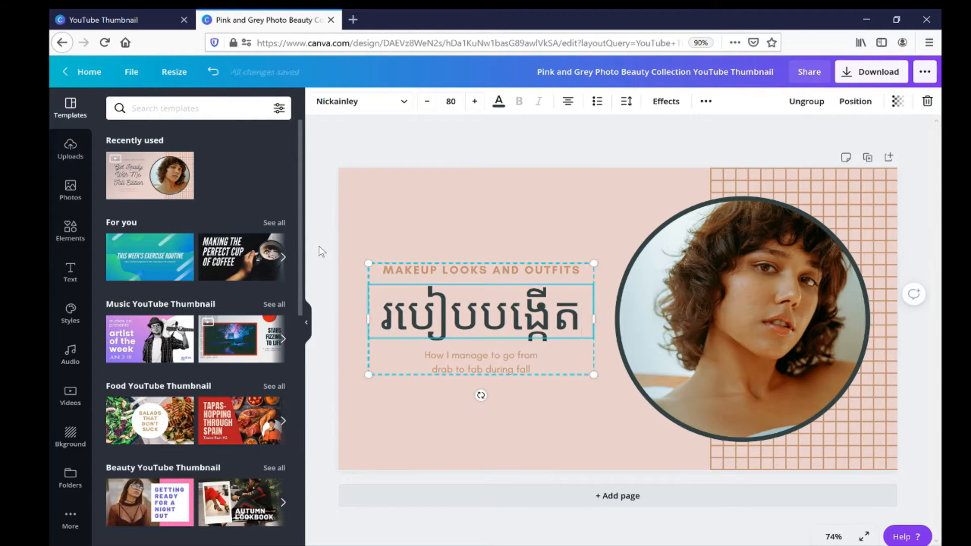
type("L")
key("BackSpace")
type("Logo")
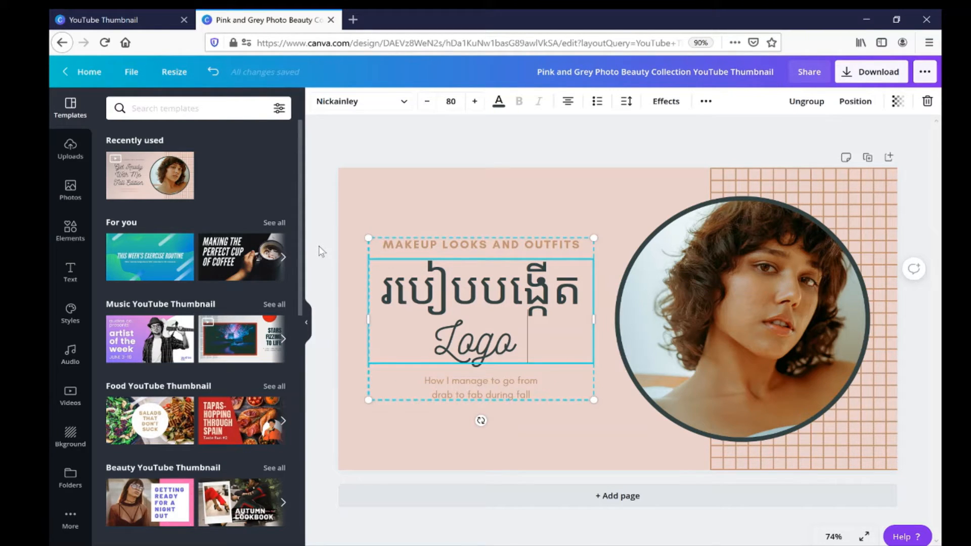
Search the fonts for "khmer" and apply the Metal font to the Khmer heading text.
left_click_drag(581, 291, 380, 291)
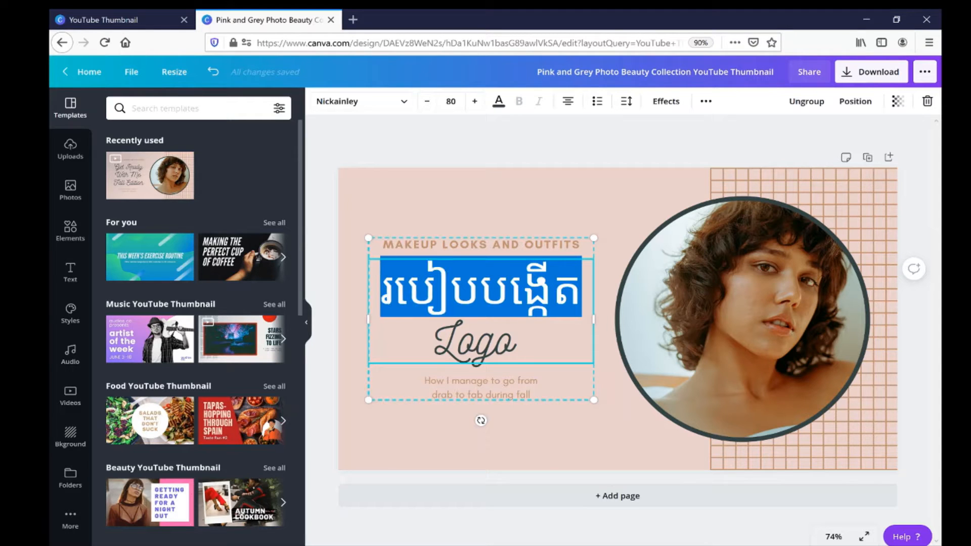
left_click(386, 104)
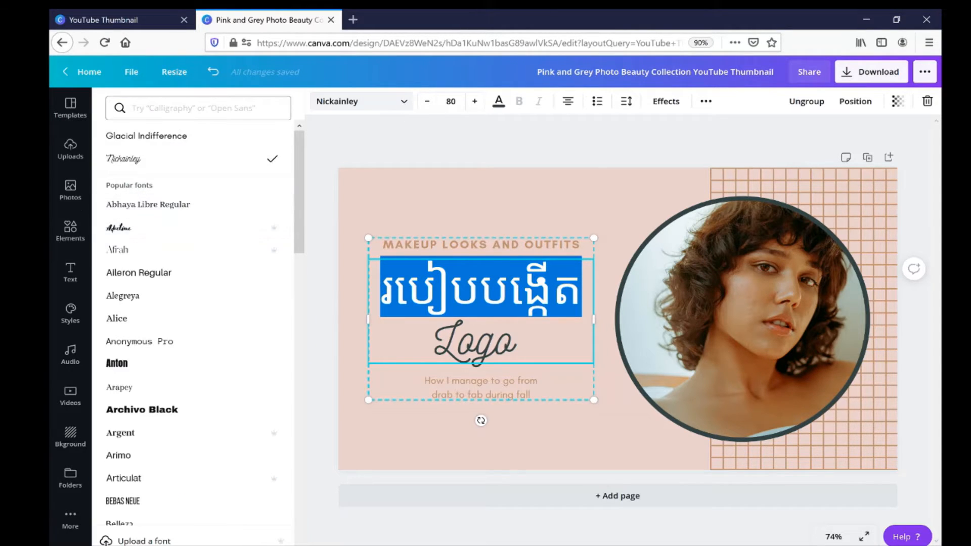
left_click(186, 109)
type("ក")
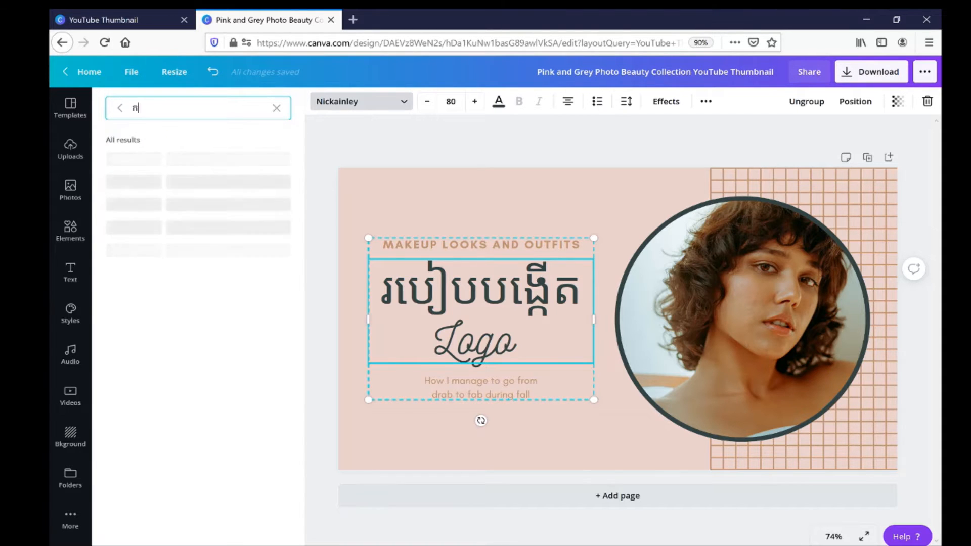
key("BackSpace")
type("khmer")
left_click(163, 181)
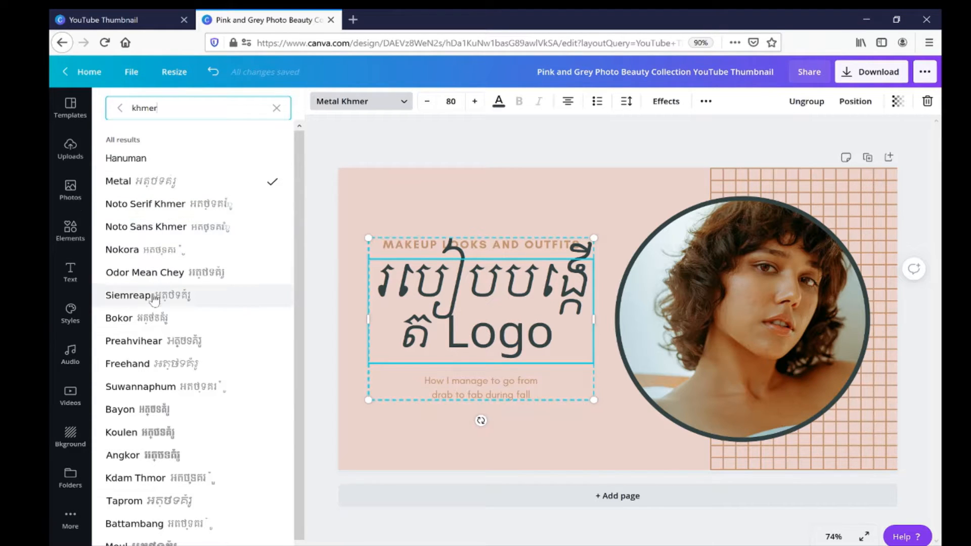
Try the Siemreap, Preahvihear and Angkor fonts on the heading and settle on Moul.
double_click(144, 107)
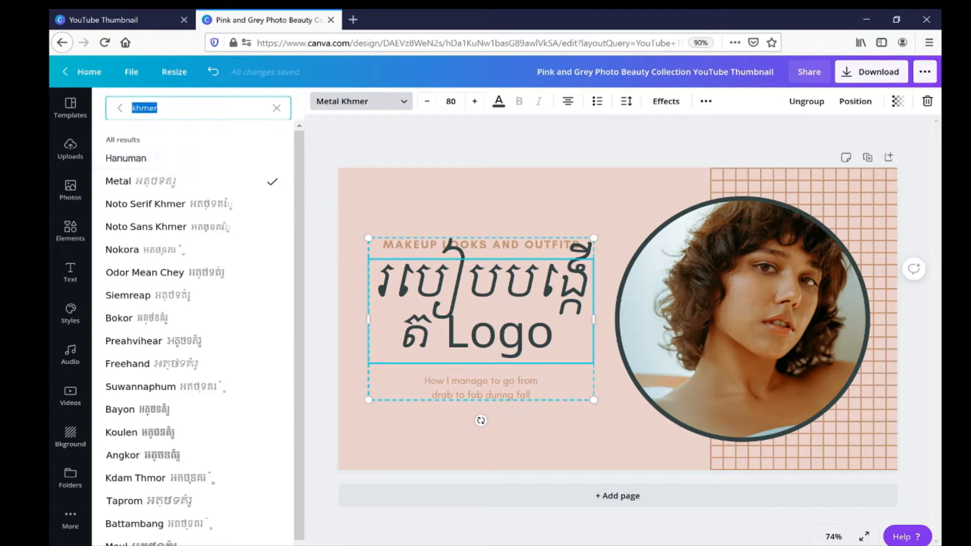
left_click(182, 304)
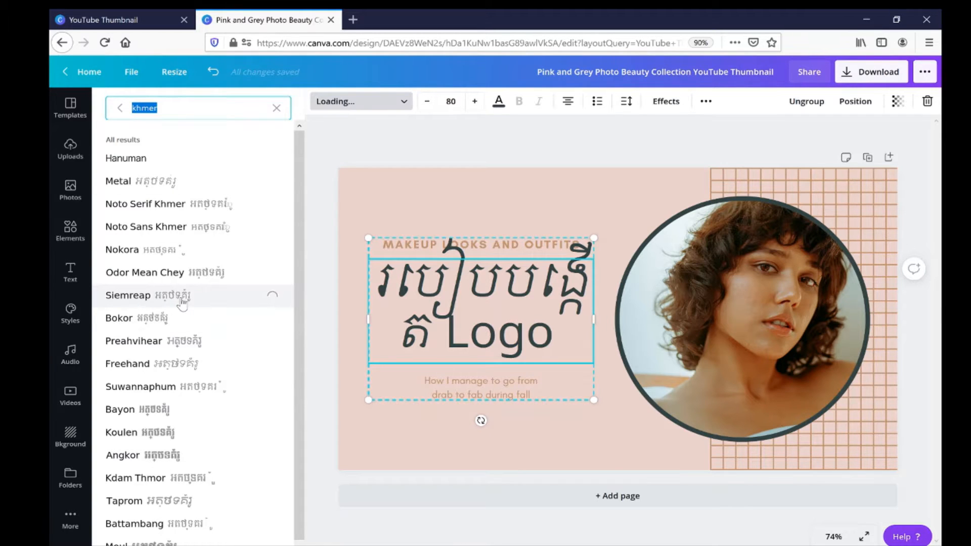
left_click(155, 349)
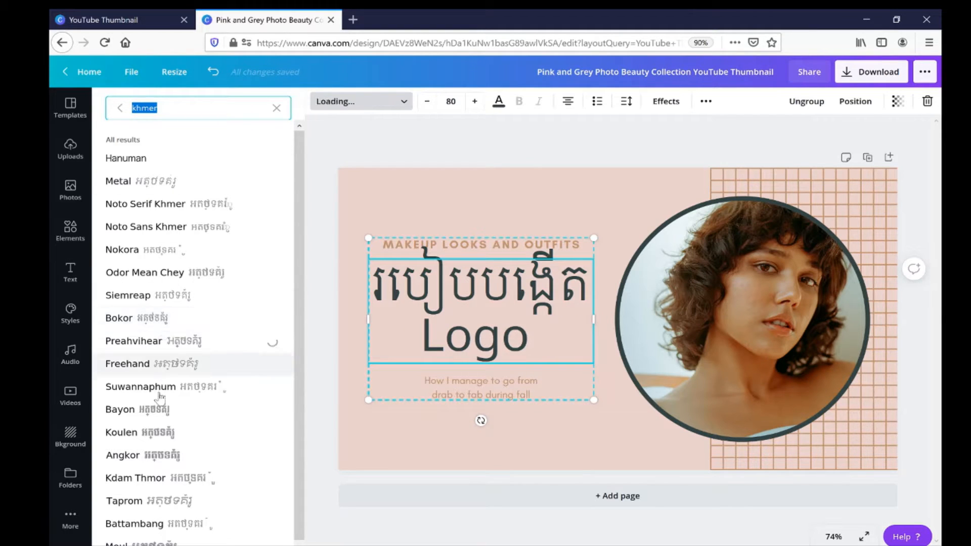
left_click(167, 455)
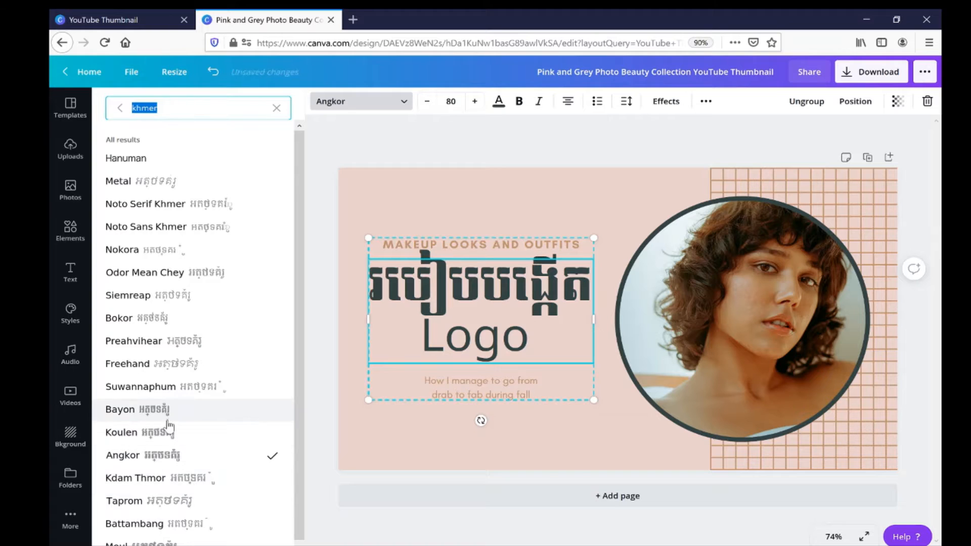
scroll(192, 413, "down", 1)
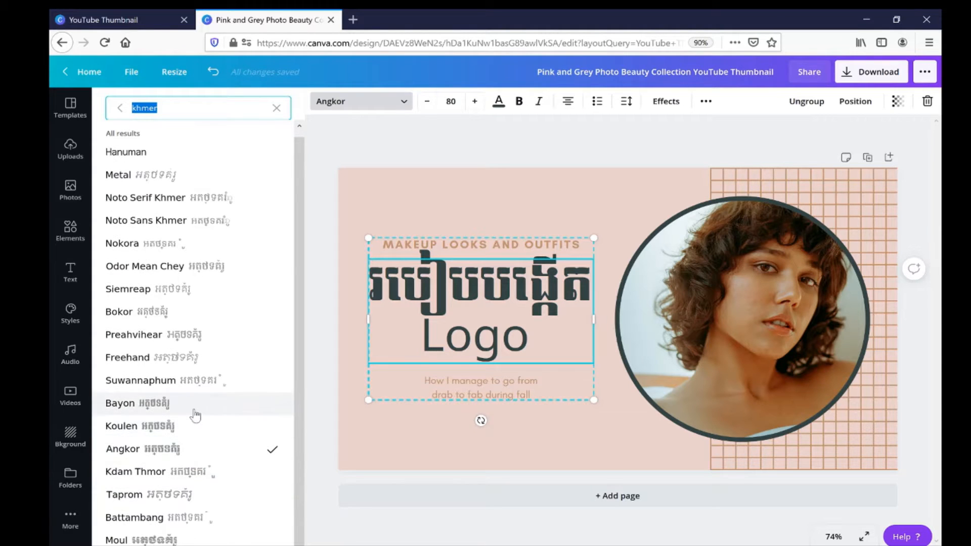
left_click(142, 540)
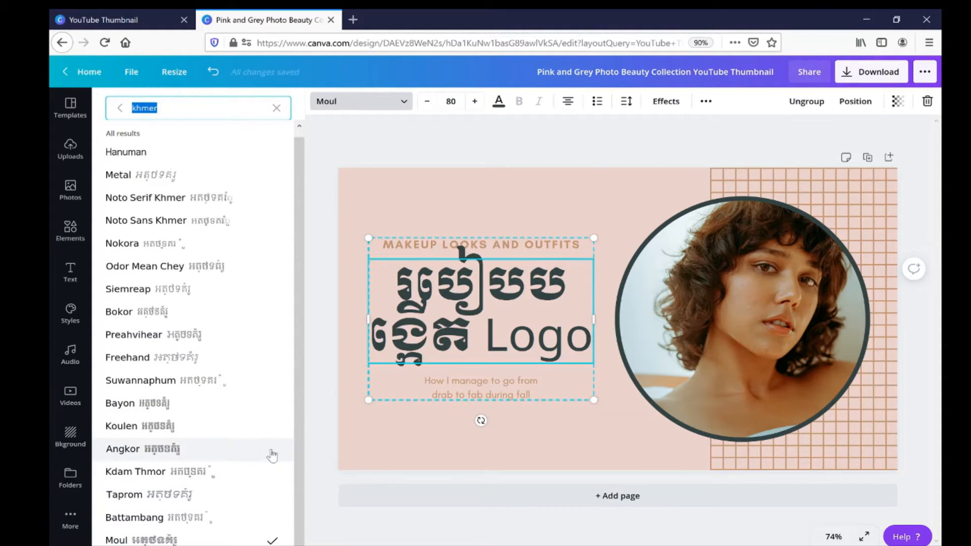
Reduce the font size of the Khmer heading text to 63 so the Khmer words fit on one line.
double_click(440, 321)
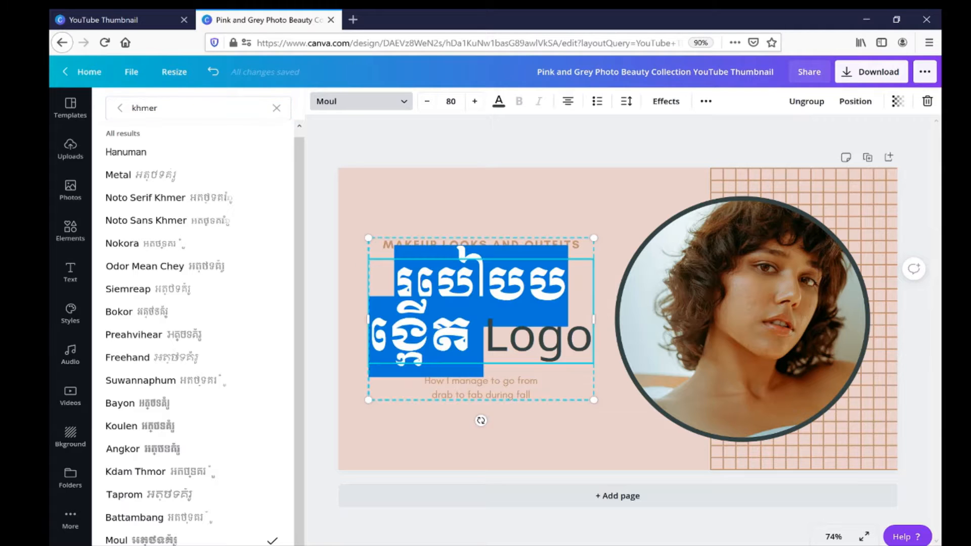
left_click(429, 104)
left_click(429, 104)
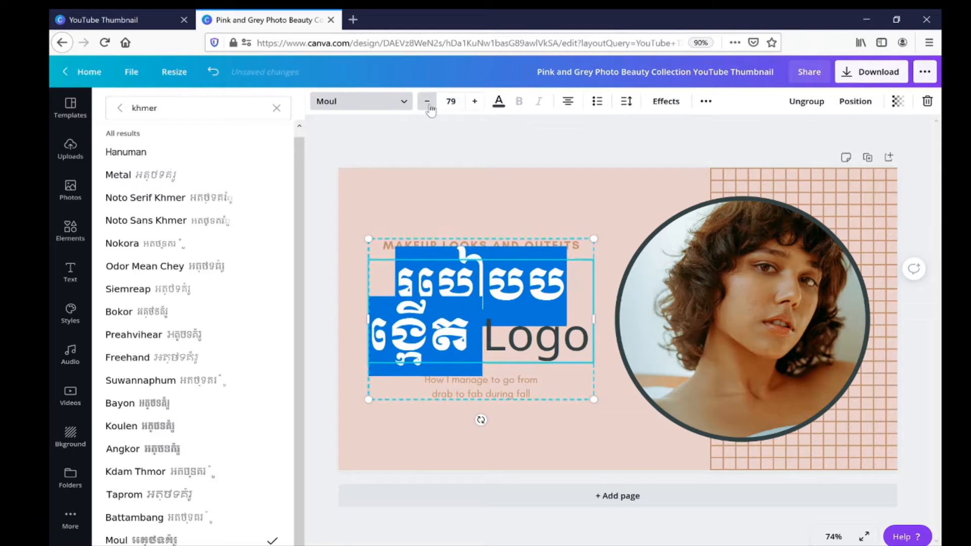
left_click(429, 105)
left_click(429, 104)
left_click(429, 104)
left_click(430, 105)
left_click(429, 104)
left_click(427, 103)
left_click(427, 102)
left_click(427, 102)
left_click(428, 102)
left_click(427, 102)
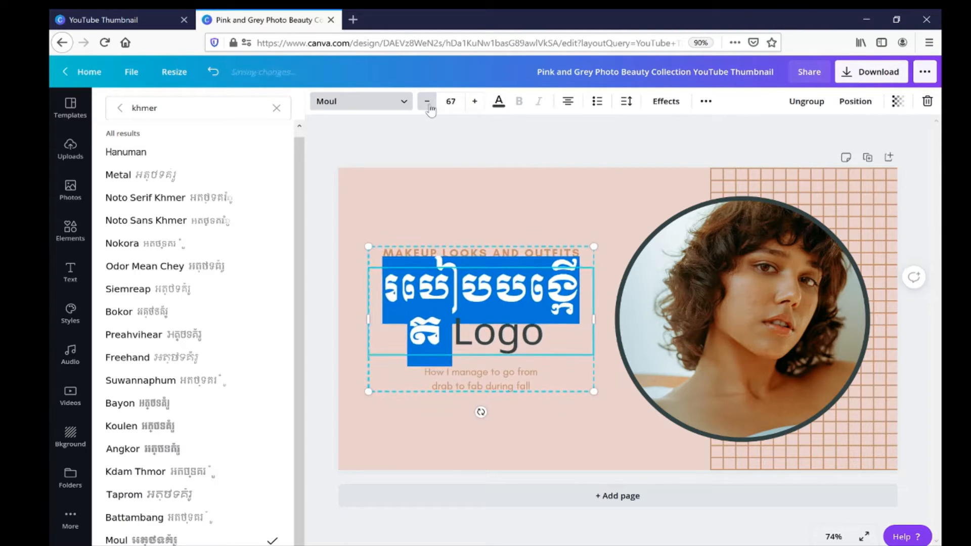
left_click(427, 103)
left_click(427, 103)
left_click(427, 103)
left_click(568, 442)
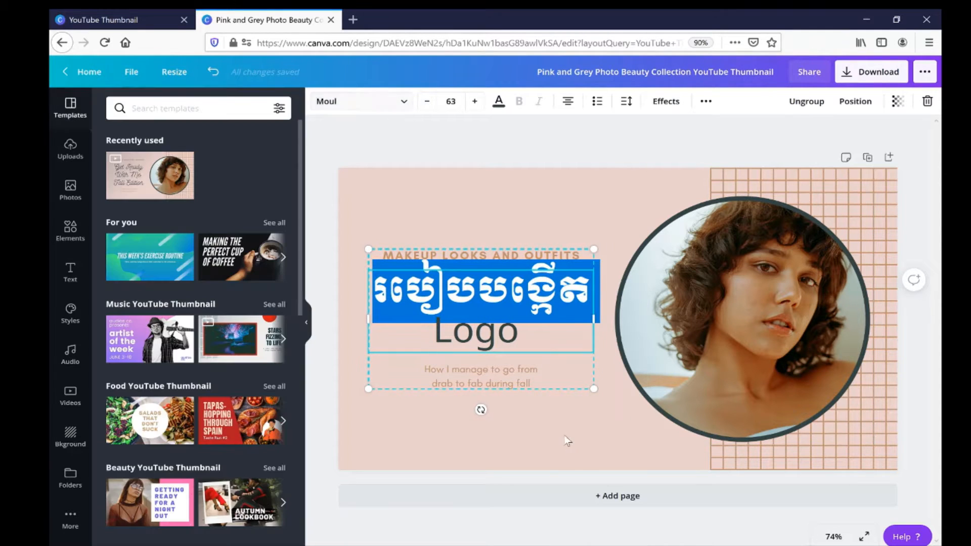
Change the color of the whole heading, including the word "Logo", to red from the default colors.
left_click(537, 319)
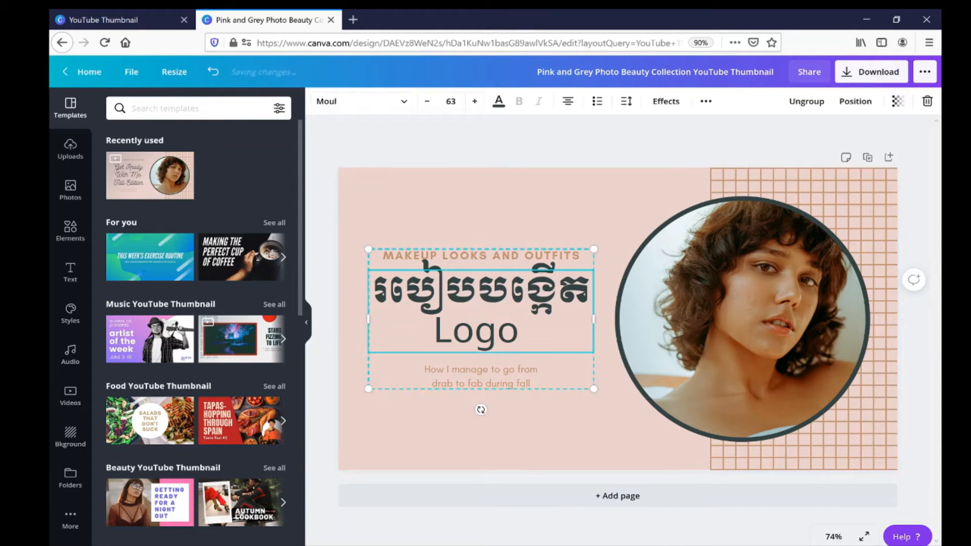
left_click_drag(527, 336, 464, 148)
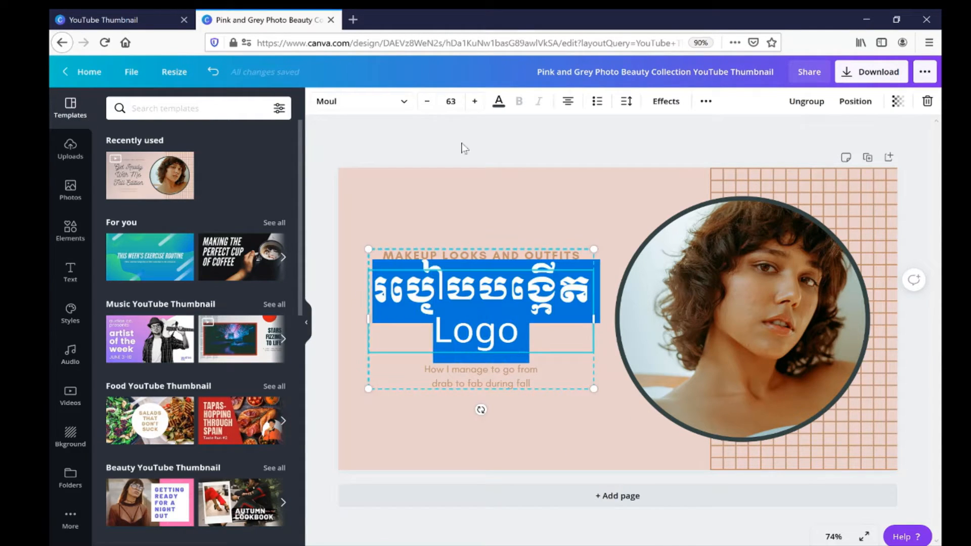
left_click(500, 103)
left_click(112, 350)
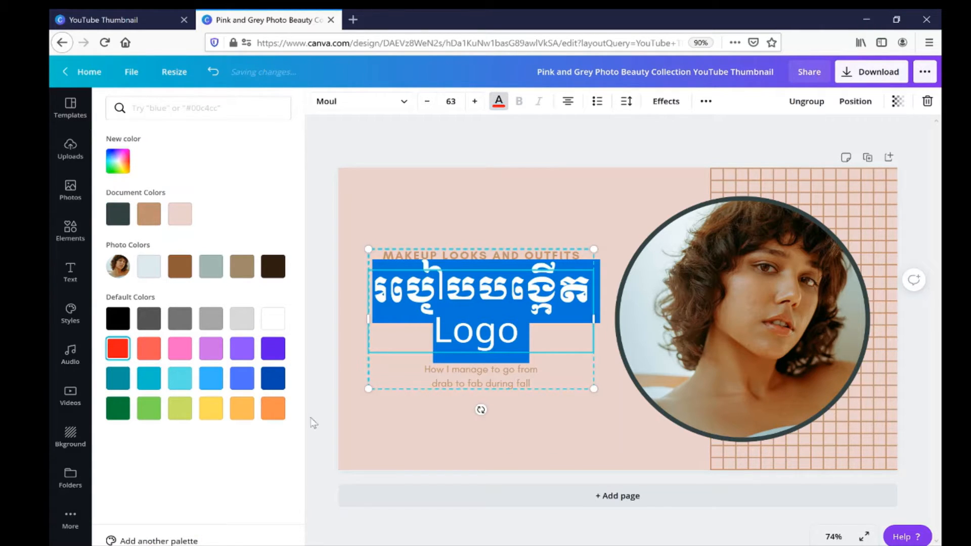
left_click(419, 446)
left_click(518, 279)
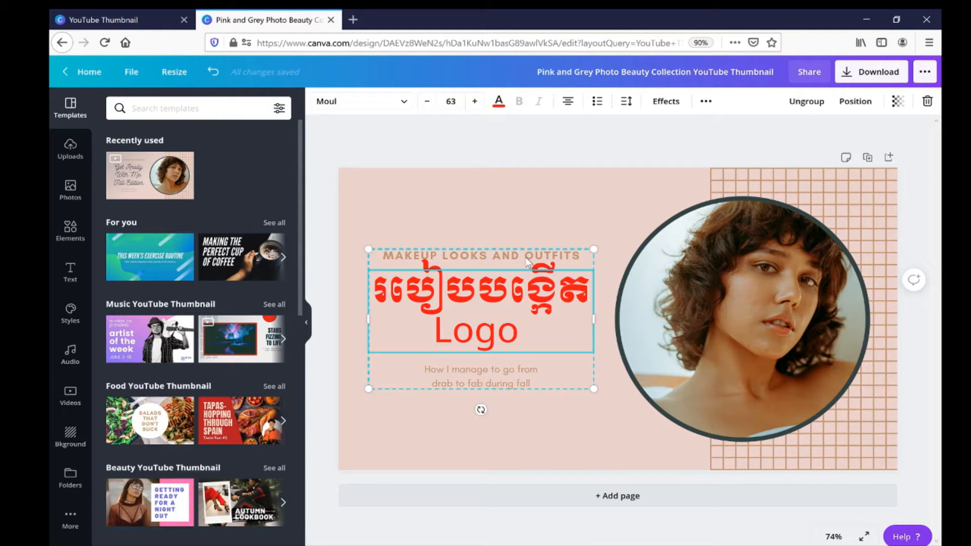
left_click(527, 257)
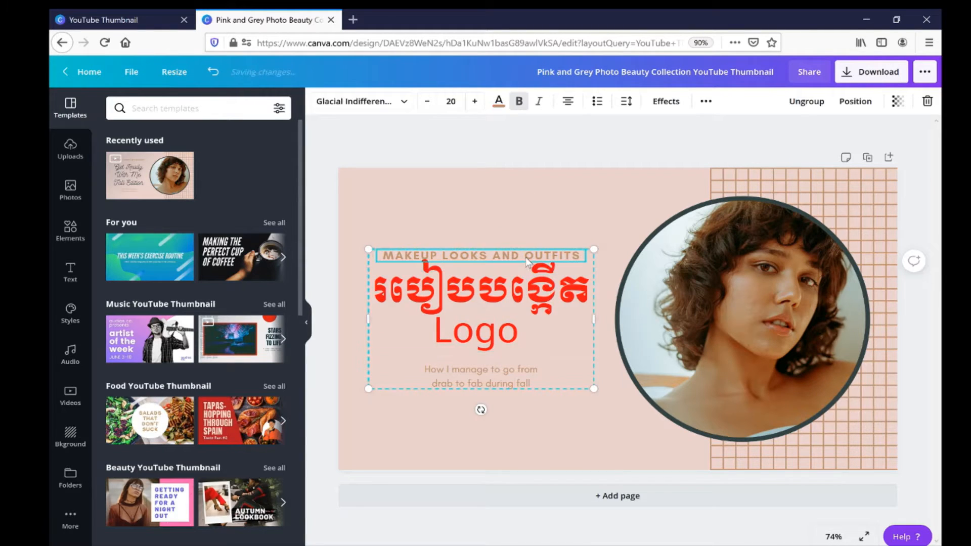
Upload the Canva-logo image from the Desktop folder to the media uploads.
left_click(75, 156)
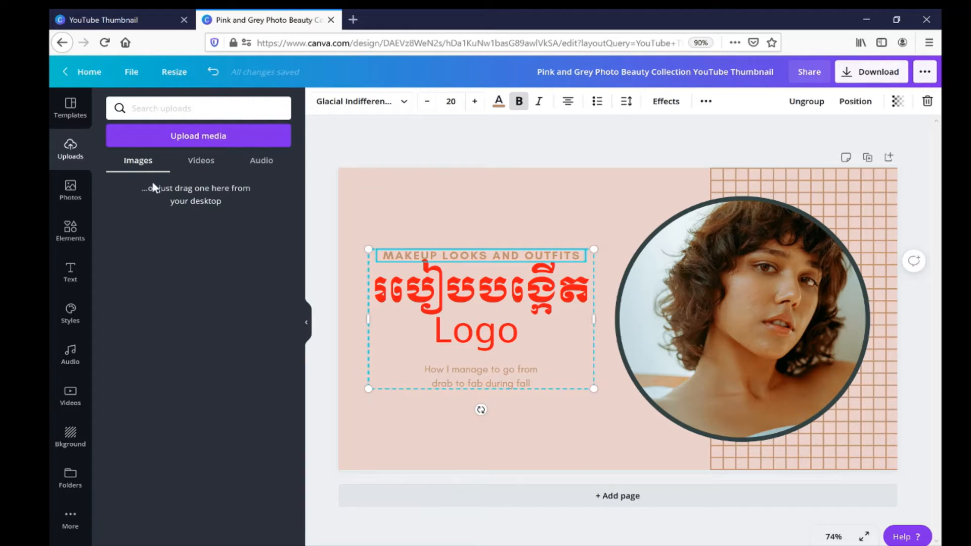
left_click(194, 136)
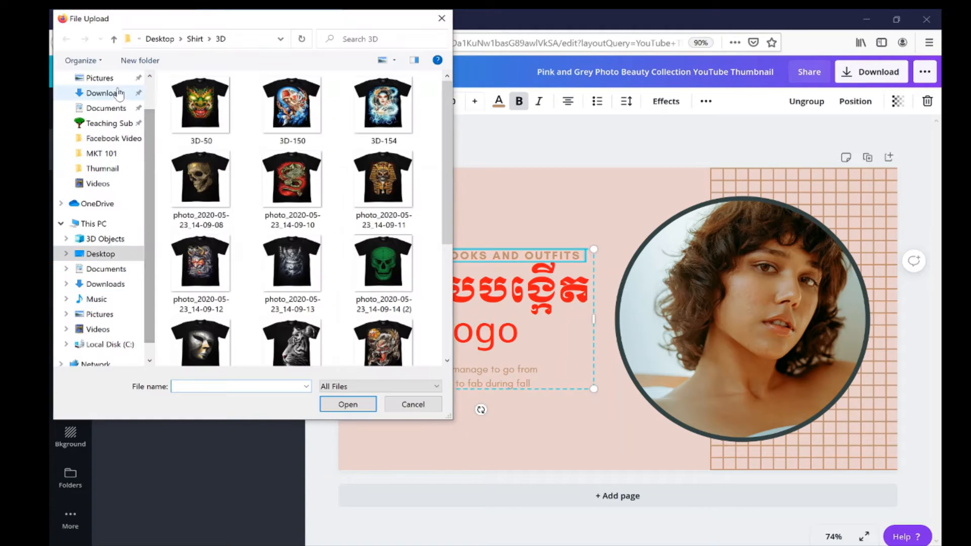
left_click(100, 77)
scroll(151, 160, "up", 1)
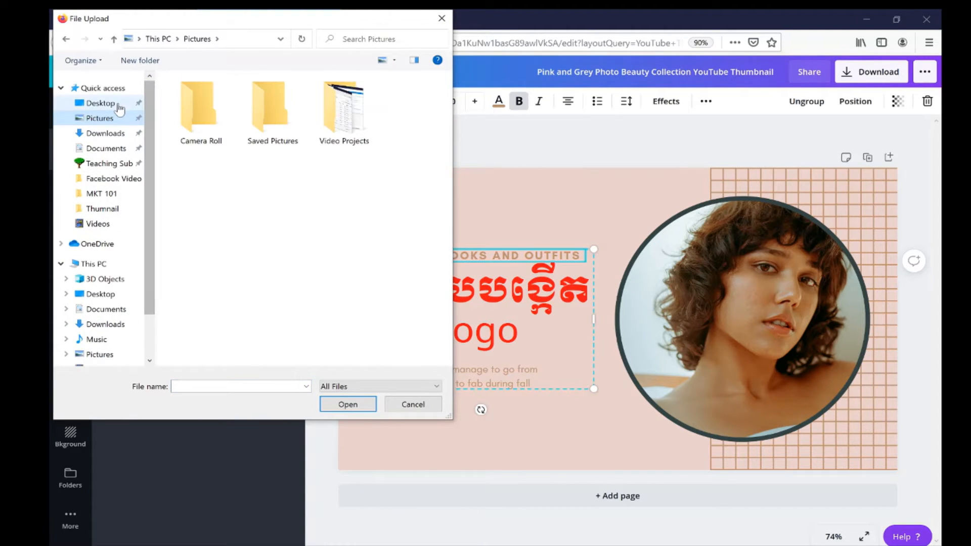
left_click(100, 102)
scroll(284, 263, "down", 6)
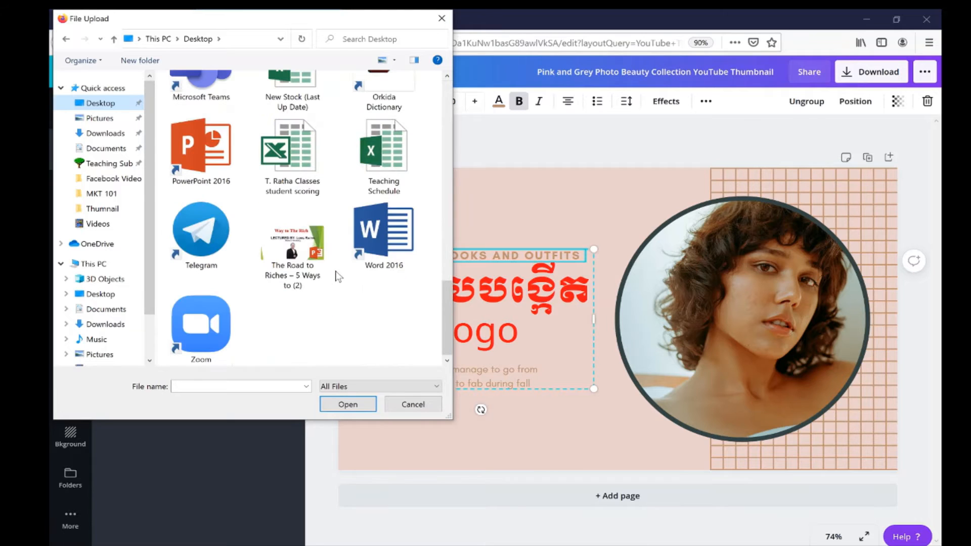
scroll(209, 272, "up", 2)
scroll(210, 272, "down", 2)
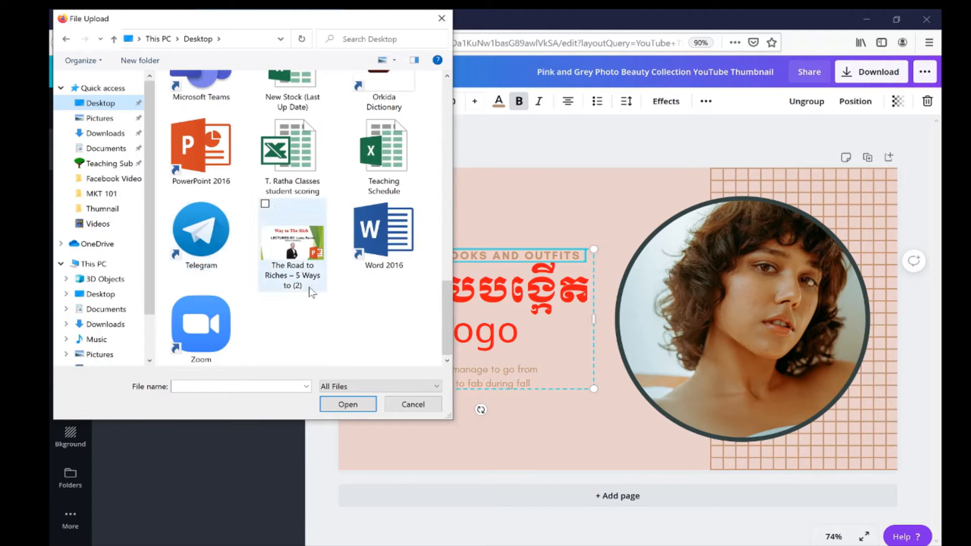
scroll(309, 287, "up", 6)
scroll(308, 283, "up", 3)
left_click(295, 273)
left_click(202, 196)
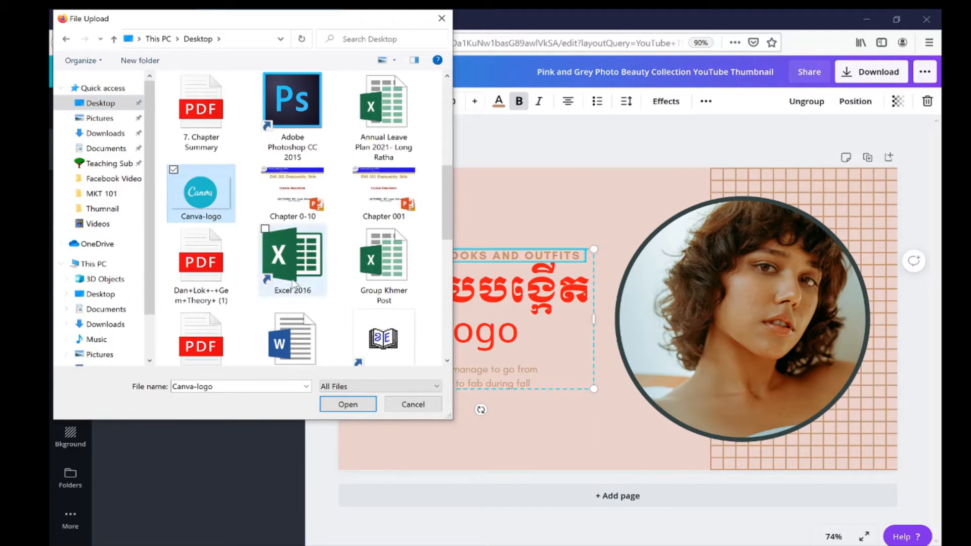
left_click(347, 405)
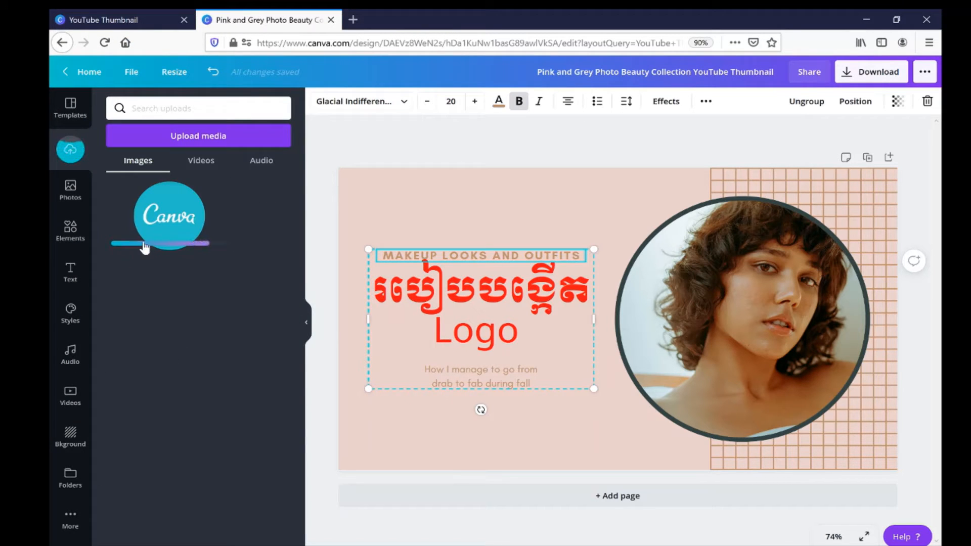
Remove the woman's photo from the circular frame and fill the frame with the uploaded Canva logo.
left_click(807, 375)
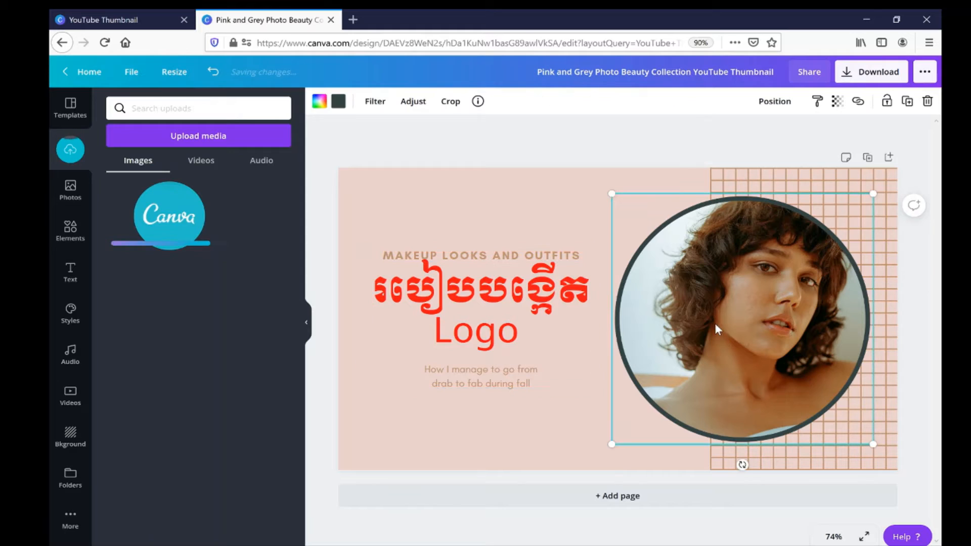
key("Delete")
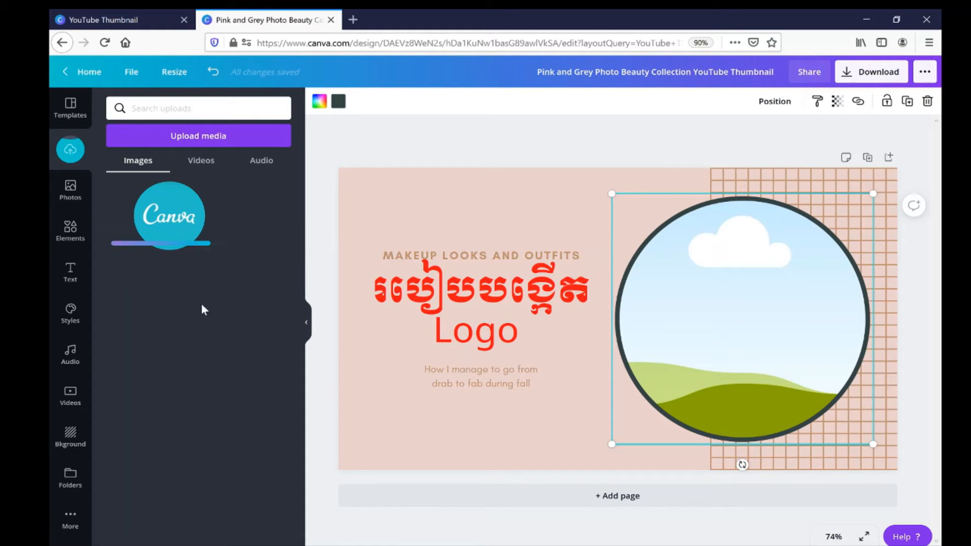
left_click_drag(182, 238, 680, 299)
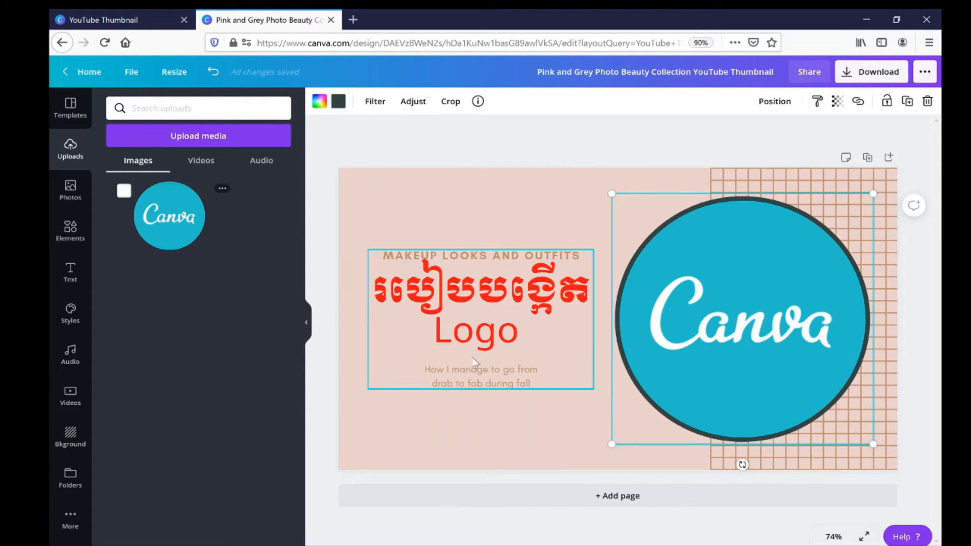
Delete the "How I manage to go from drab to fab during fall" and "MAKEUP LOOKS AND OUTFITS" text lines.
left_click(497, 387)
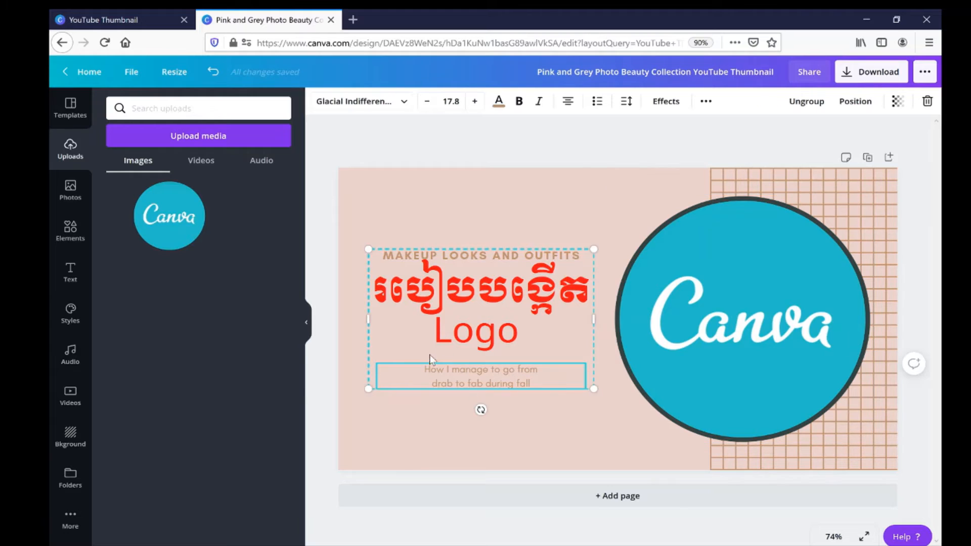
double_click(536, 383)
left_click(505, 428)
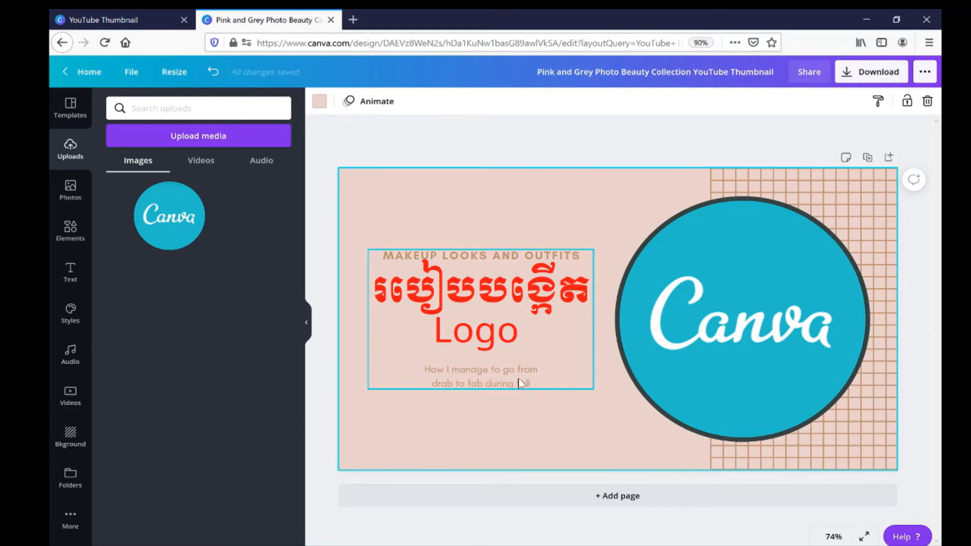
left_click(515, 382)
key("Delete")
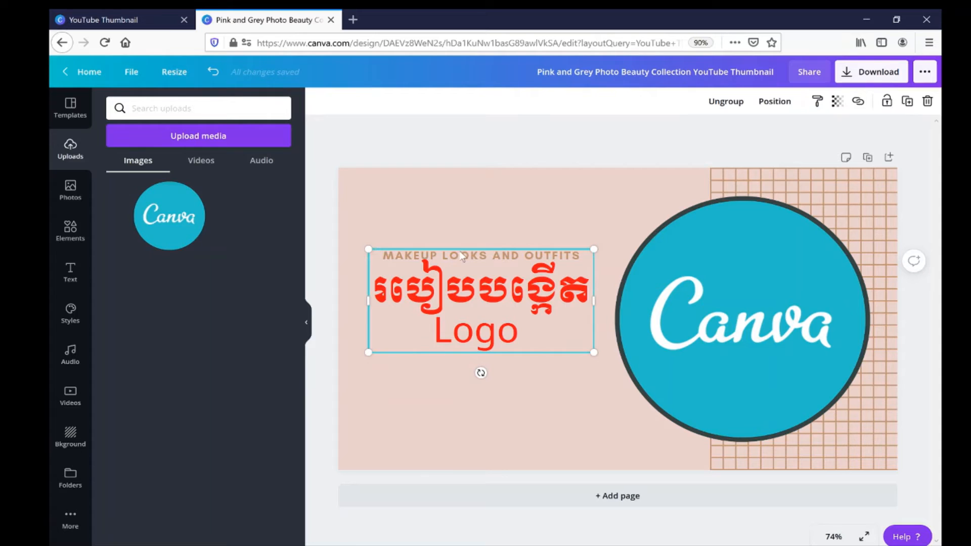
left_click(462, 254)
key("Delete")
left_click(497, 384)
Move the red heading up and slightly to the right, into the upper area beside the logo circle.
left_click(527, 331)
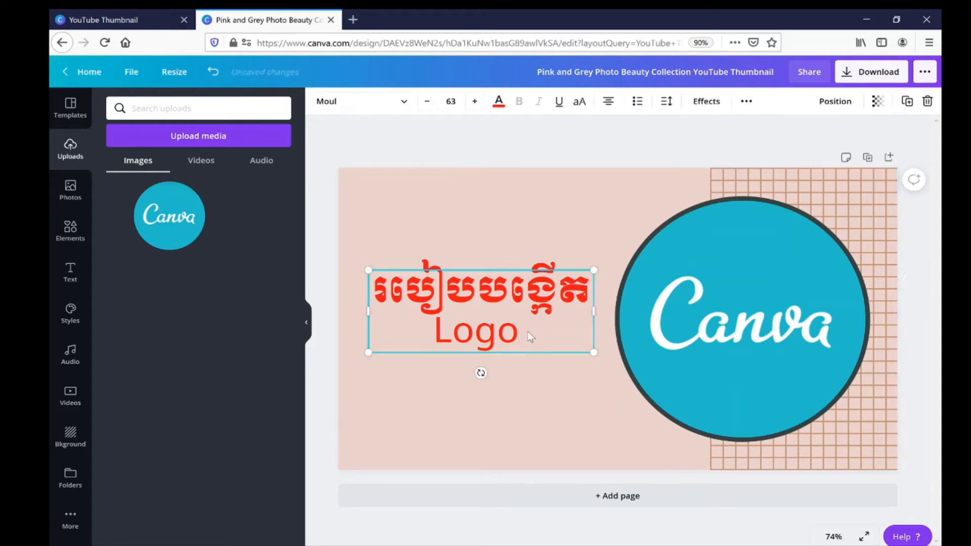
left_click_drag(526, 353, 539, 289)
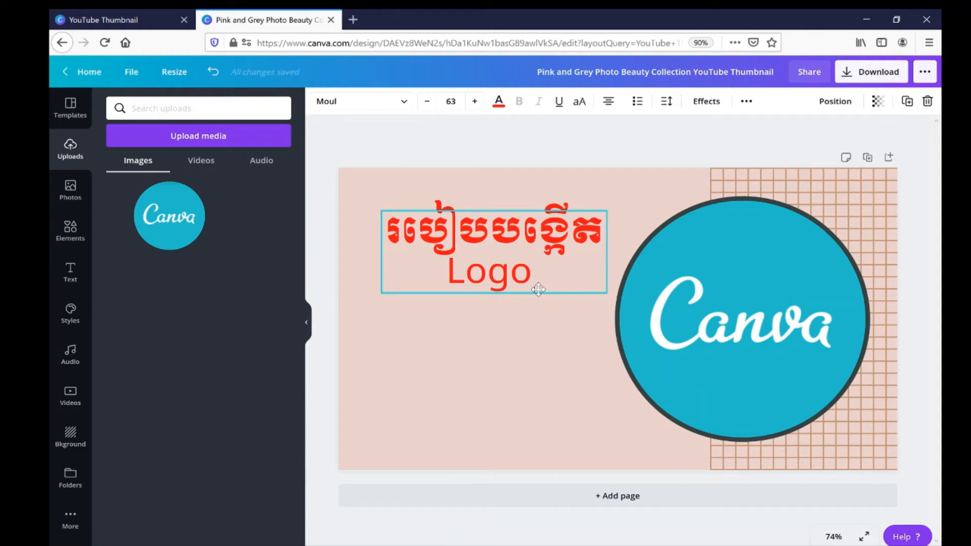
left_click_drag(538, 289, 543, 292)
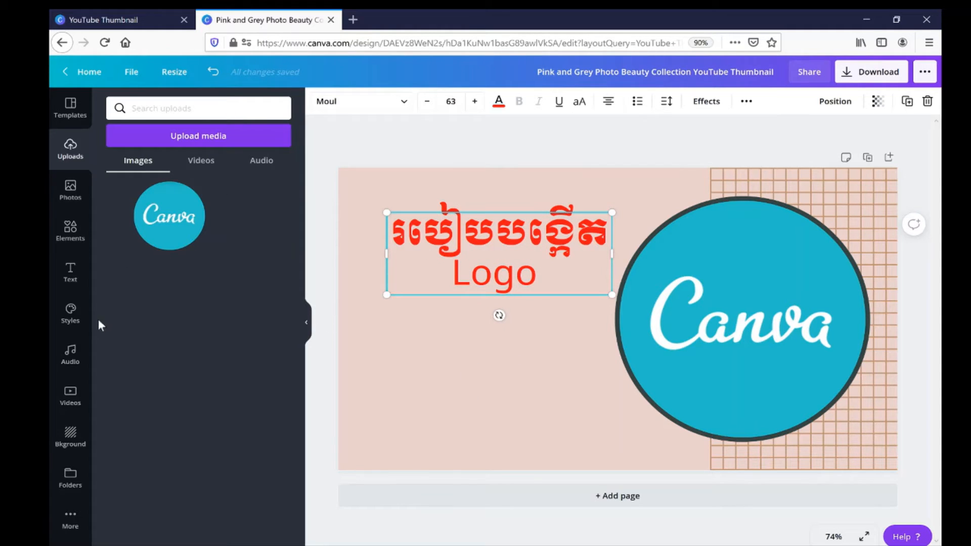
Add the "Stay Fearless" font combination, shrink it to about half size and place it below the heading.
left_click(70, 272)
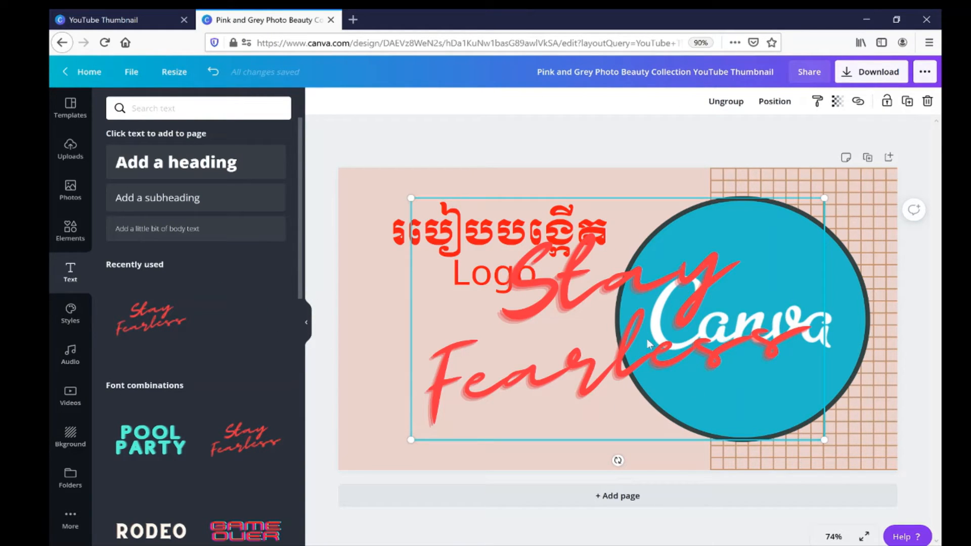
left_click_drag(826, 197, 612, 323)
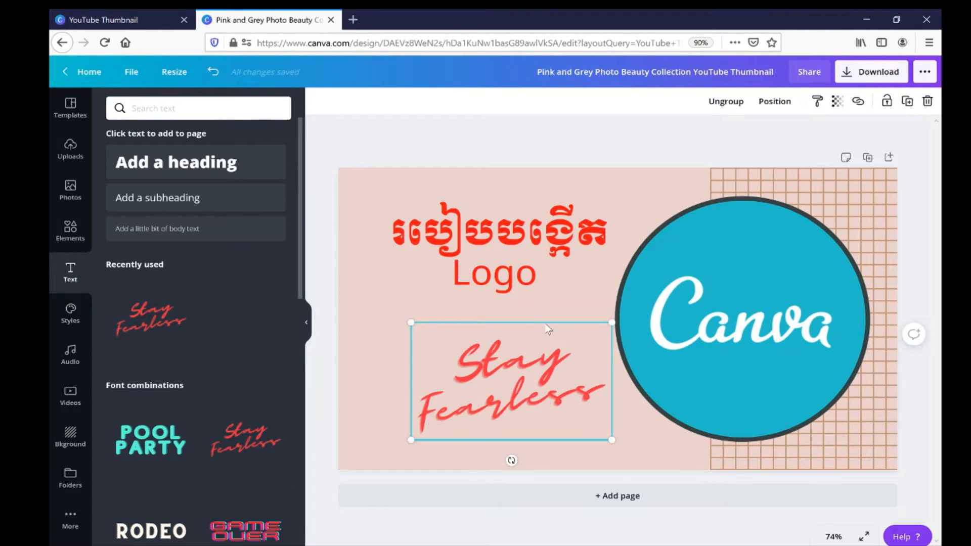
left_click_drag(549, 329, 537, 321)
Replace the word "Stay" in the script text with "Free".
left_click(501, 407)
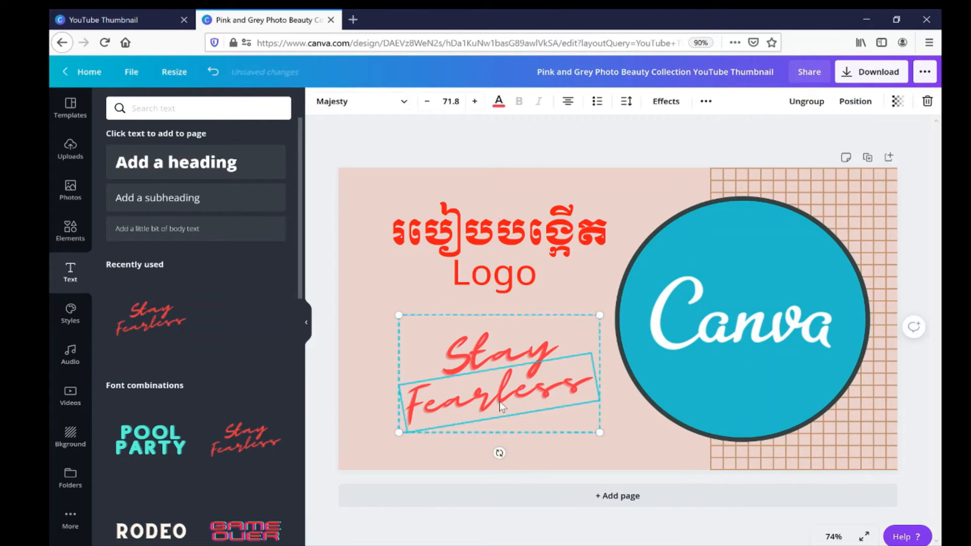
left_click(501, 407)
left_click(529, 354)
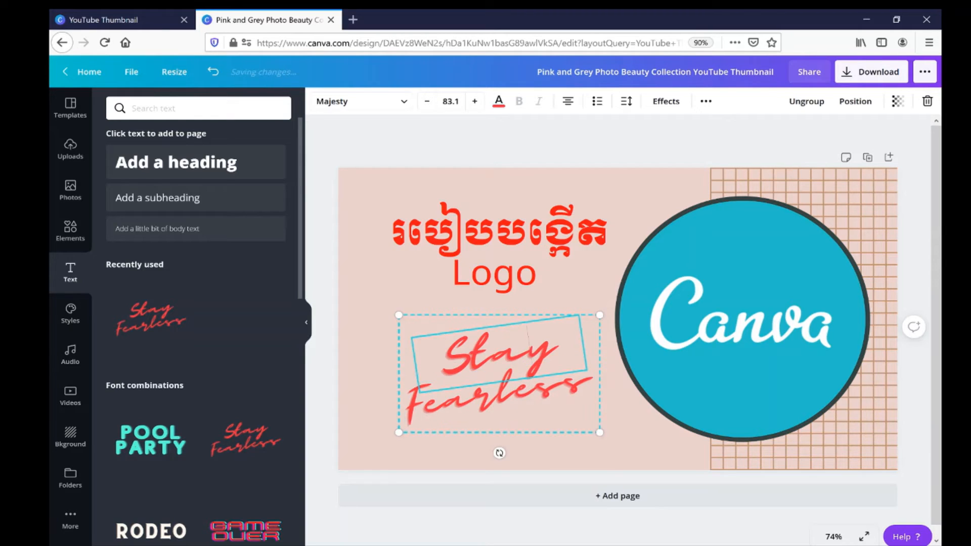
left_click(528, 354)
type("Fe")
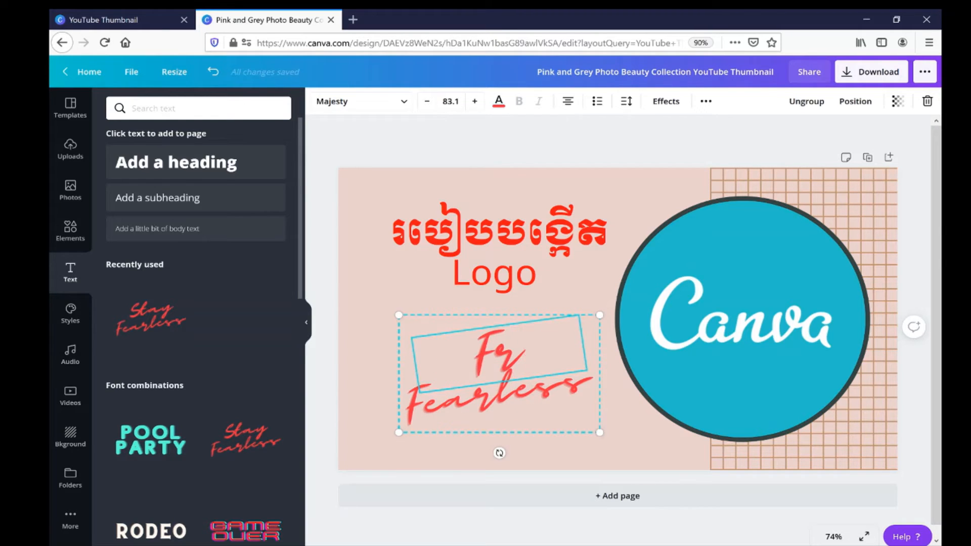
type("ee")
Clear the word "Fearless" from the second line of the script text.
left_click(554, 395)
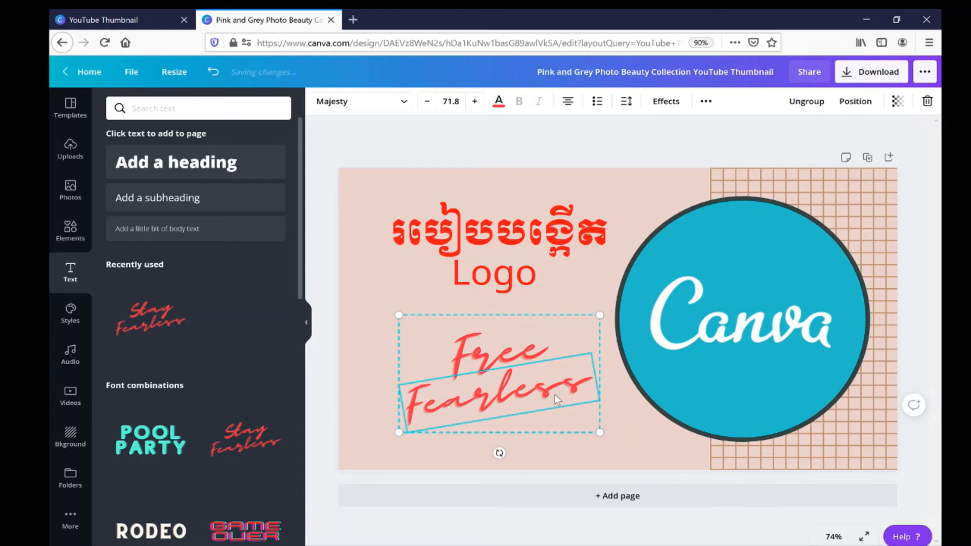
left_click_drag(594, 381, 404, 378)
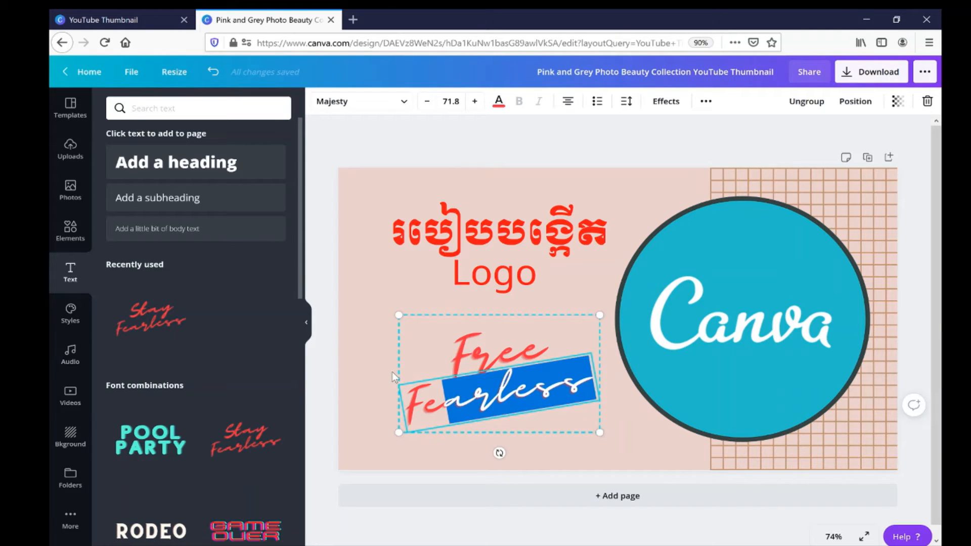
key("BackSpace")
key("BackSpace")
key("BackSpace")
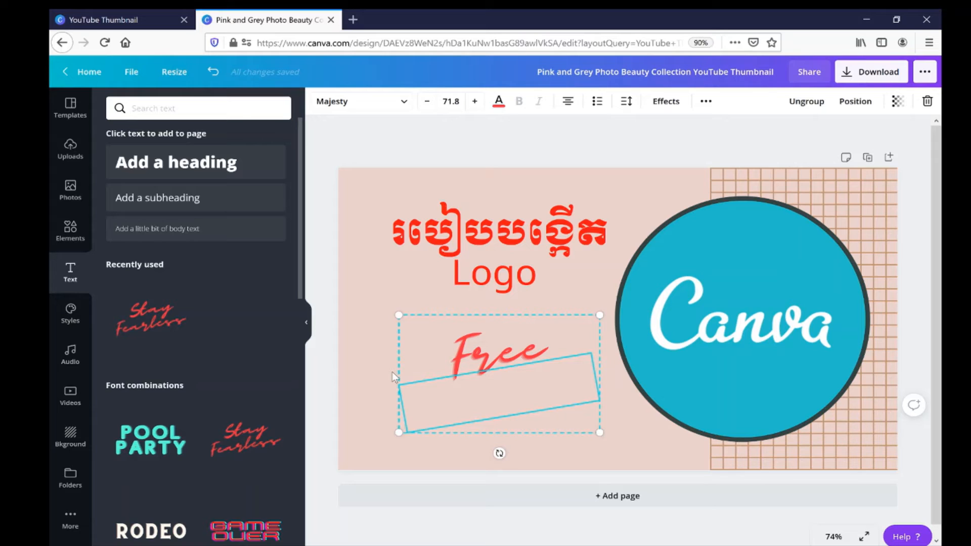
Delete the "Free" text and the empty tilted text box below the heading.
left_click(446, 342)
key("Delete")
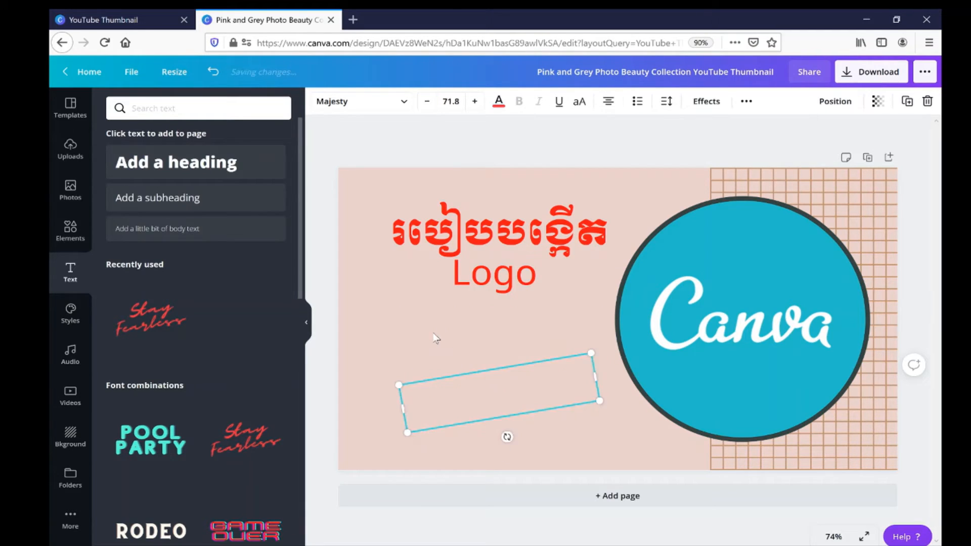
left_click(451, 369)
left_click(462, 406)
key("Delete")
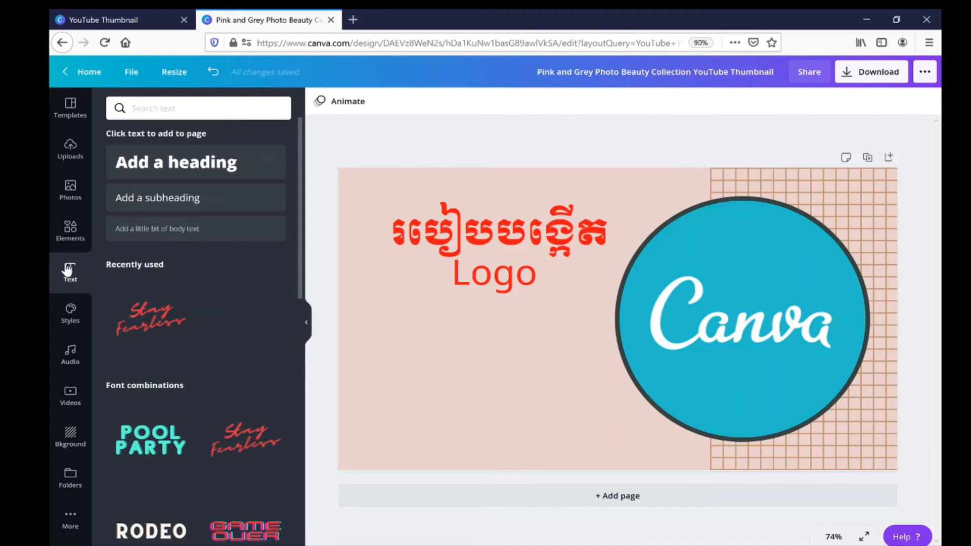
left_click(70, 230)
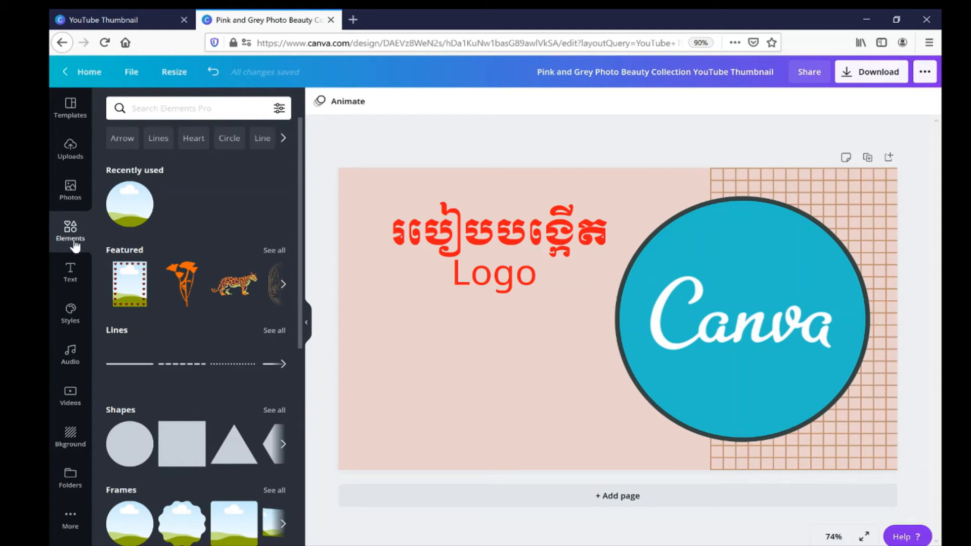
left_click(70, 272)
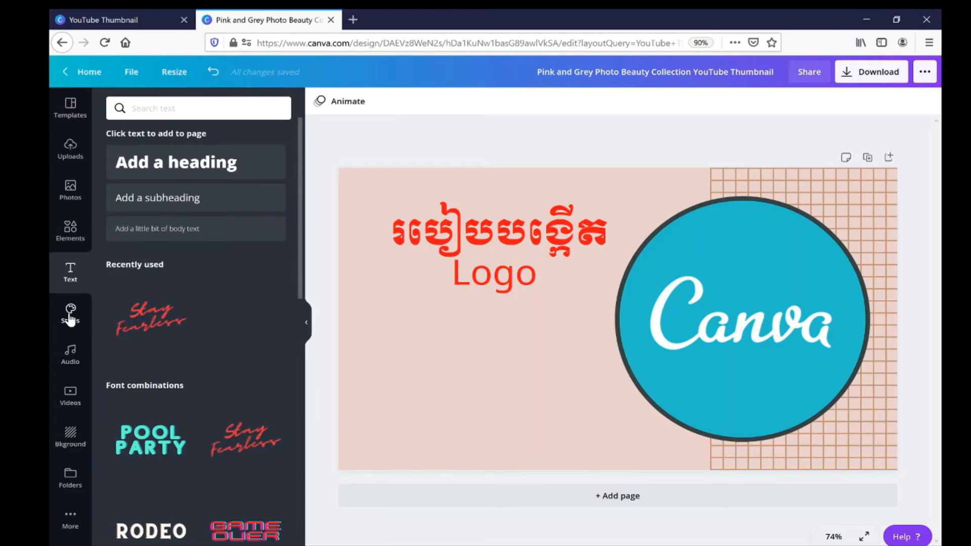
left_click(70, 316)
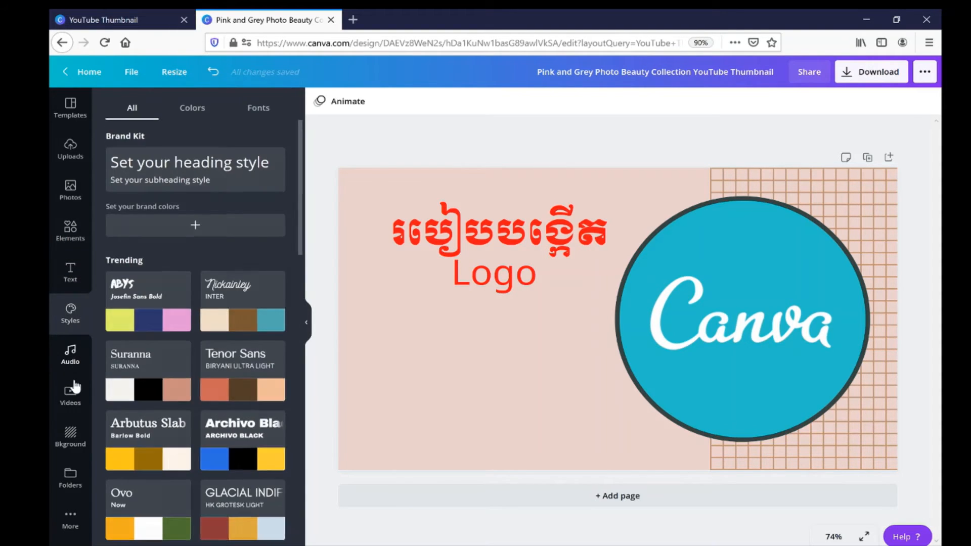
left_click(72, 394)
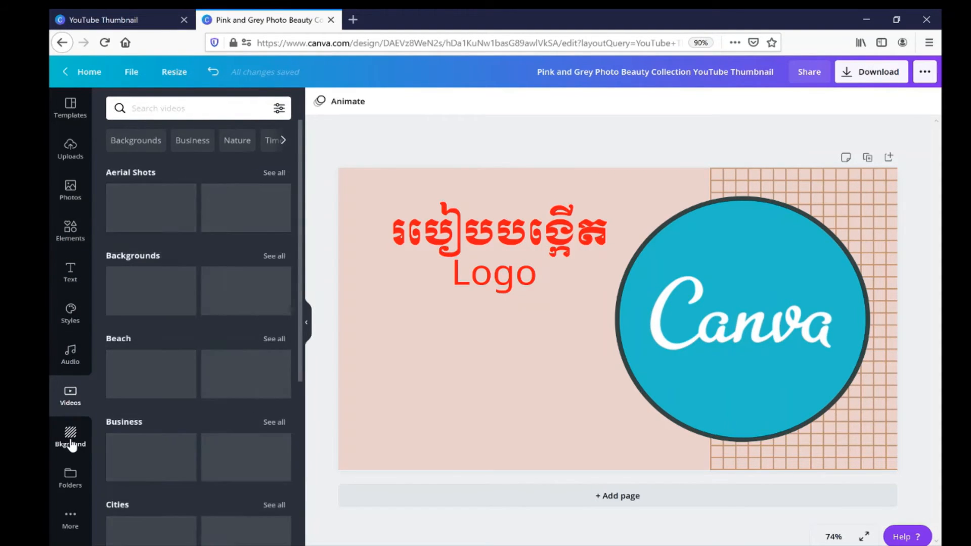
left_click(74, 202)
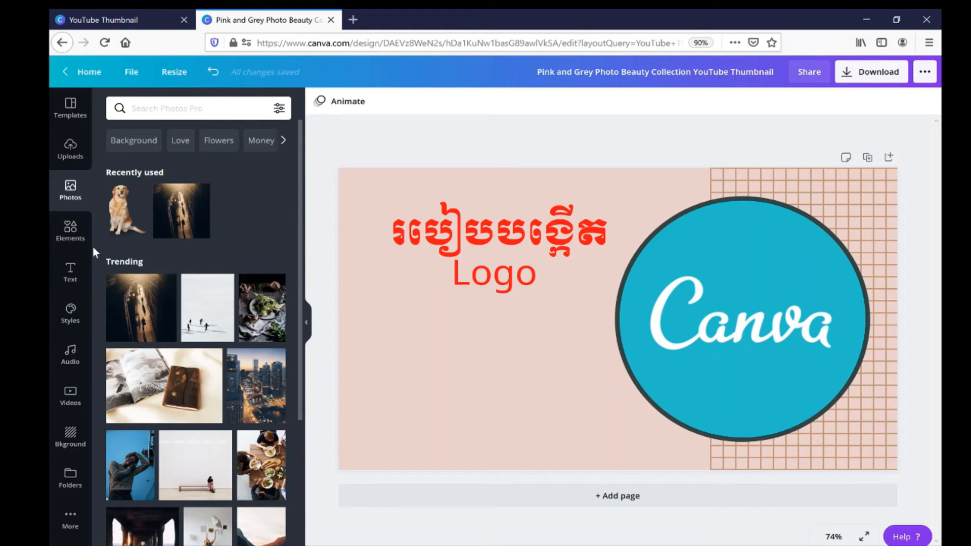
Search the background library for "technology" and for "tech".
left_click(71, 436)
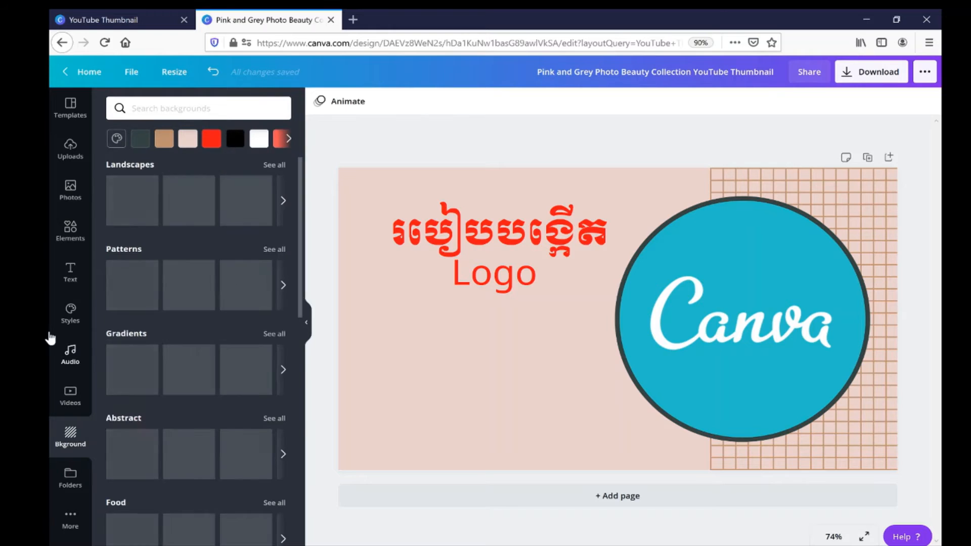
scroll(158, 433, "down", 4)
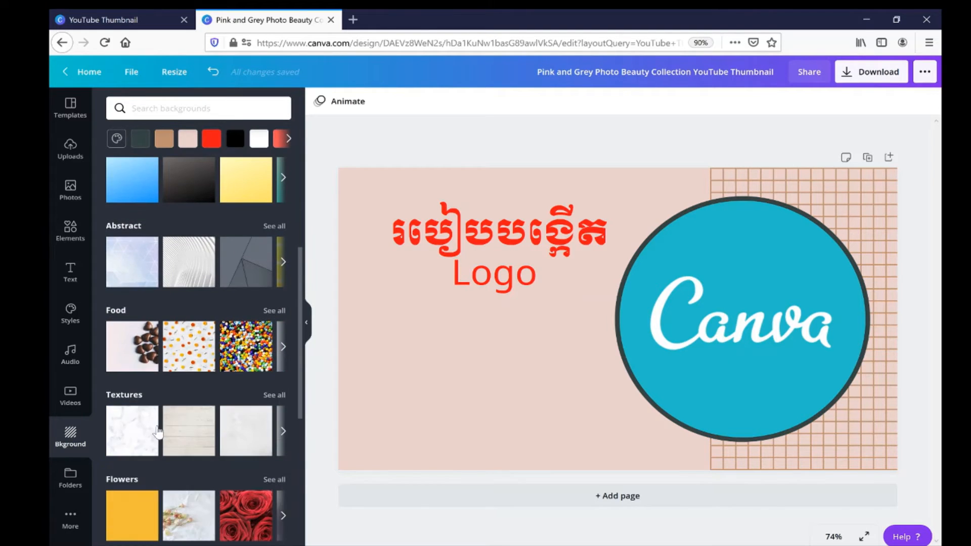
scroll(159, 432, "down", 9)
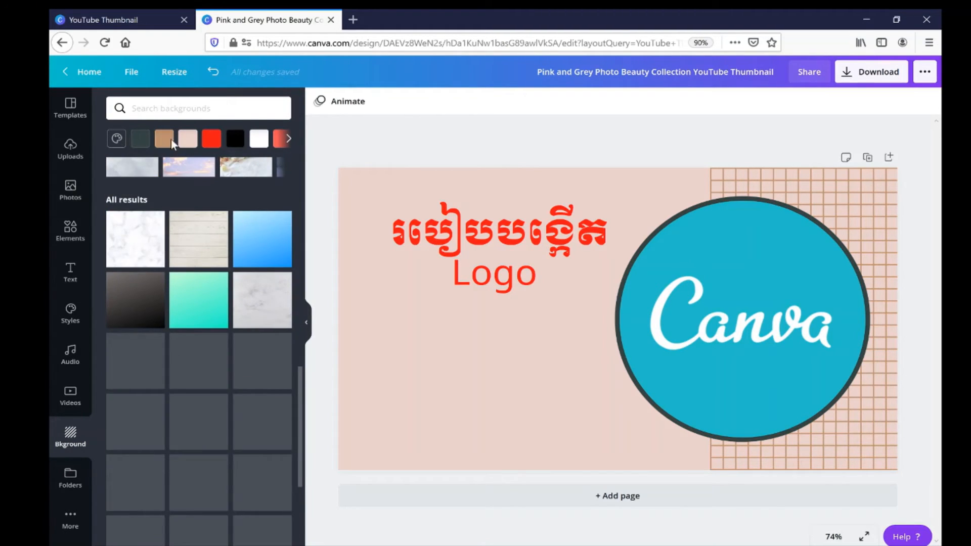
type("techn")
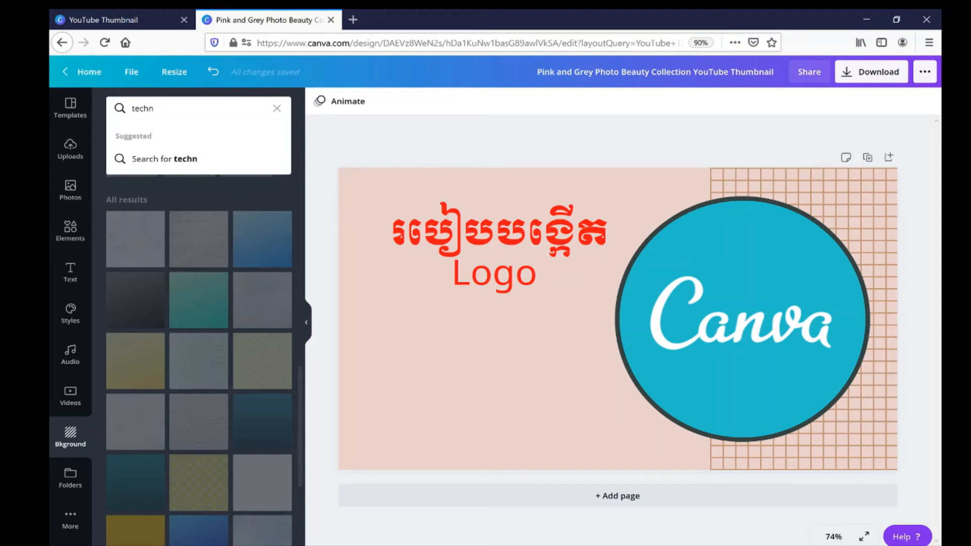
type("ology")
key("Return")
double_click(173, 109)
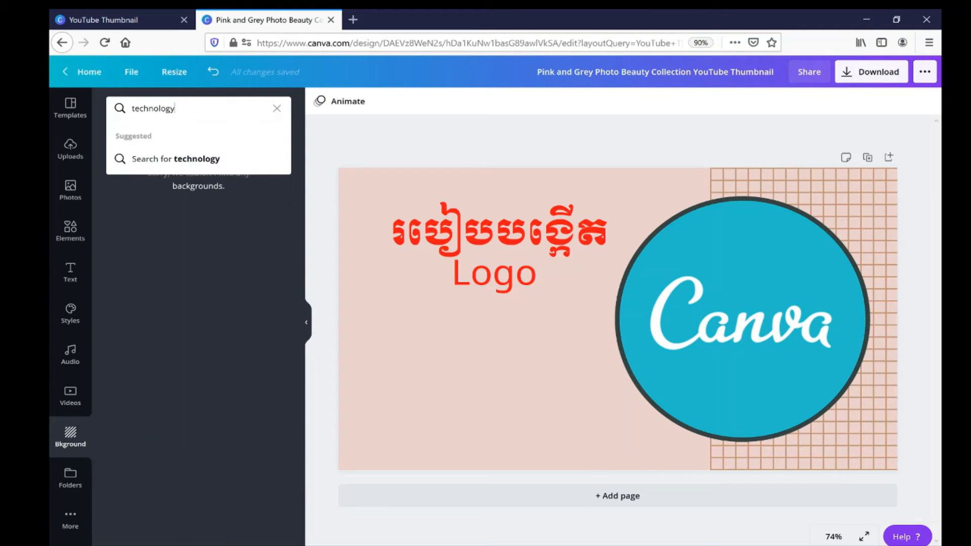
type("tech")
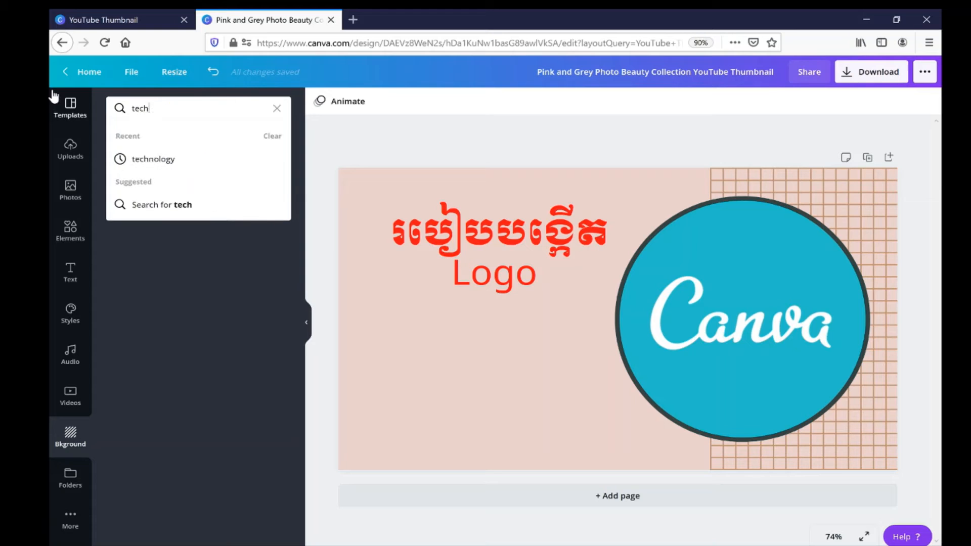
key("Return")
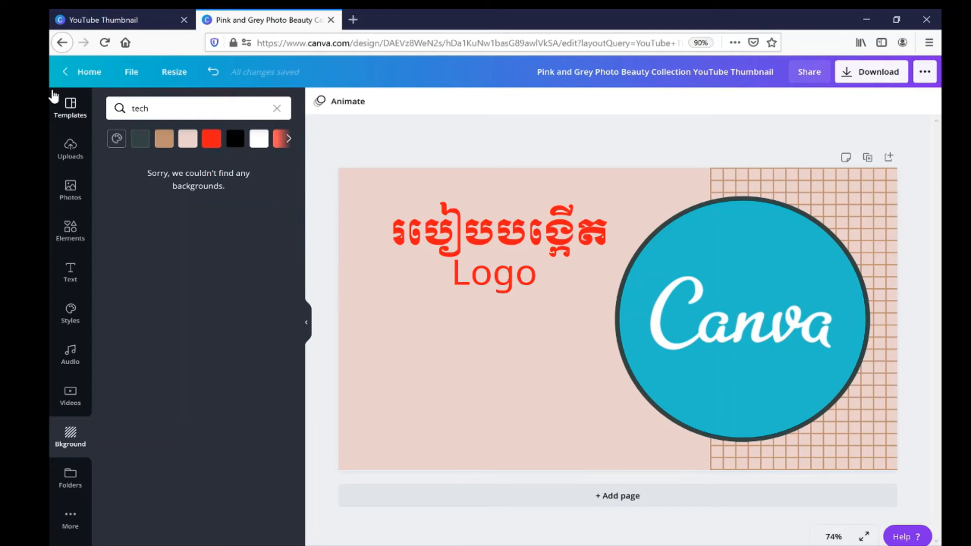
Search the photo library for "technology" and set the blue-purple digital globe photo as the page background.
left_click(70, 188)
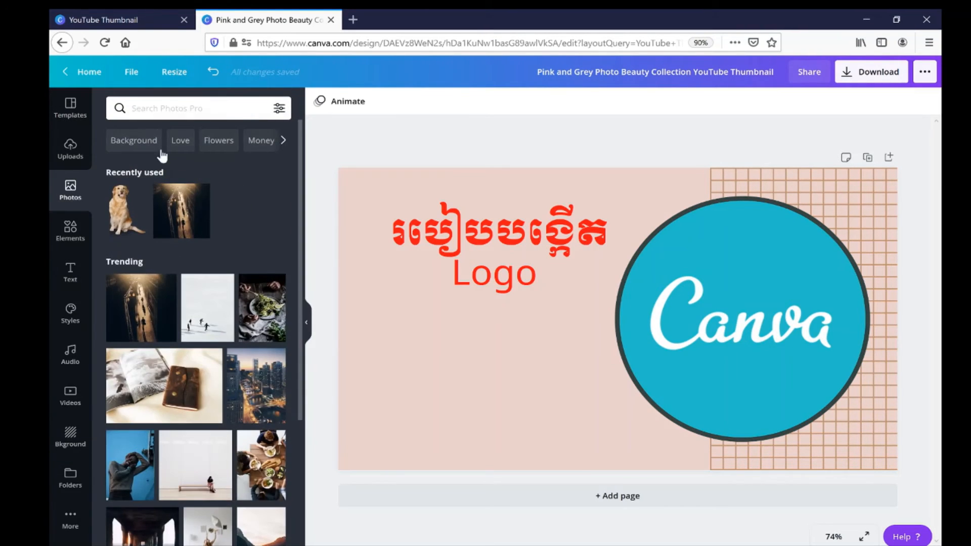
left_click(192, 108)
type("tech")
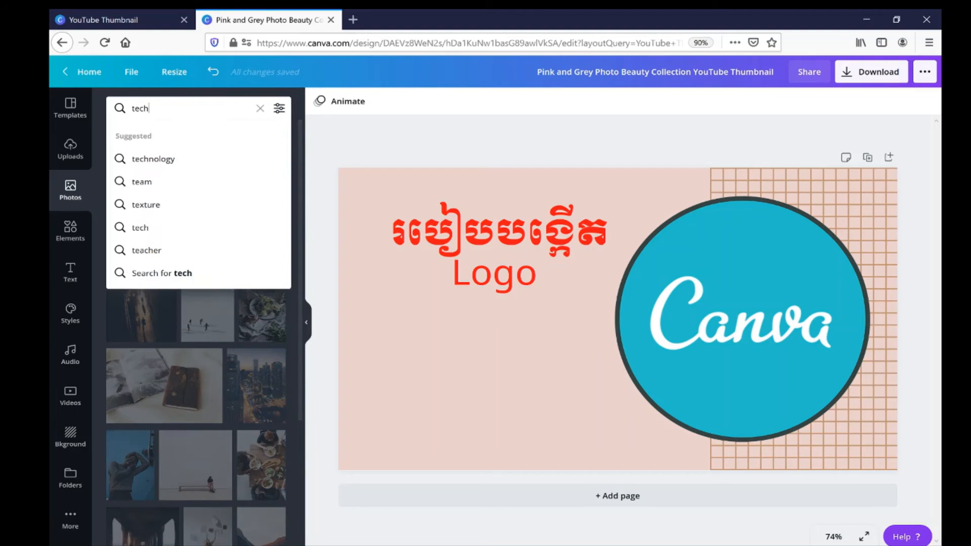
type("nology")
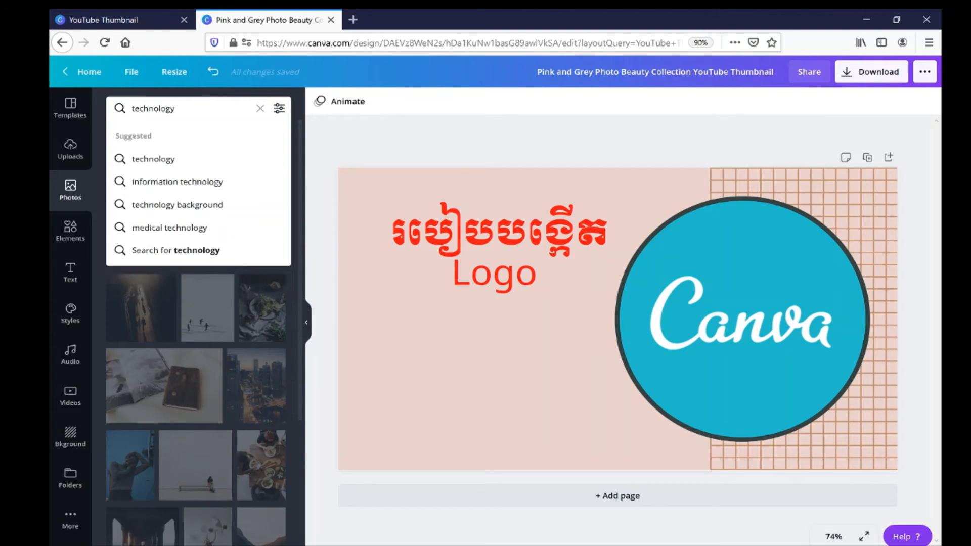
key("Return")
left_click_drag(146, 247, 369, 196)
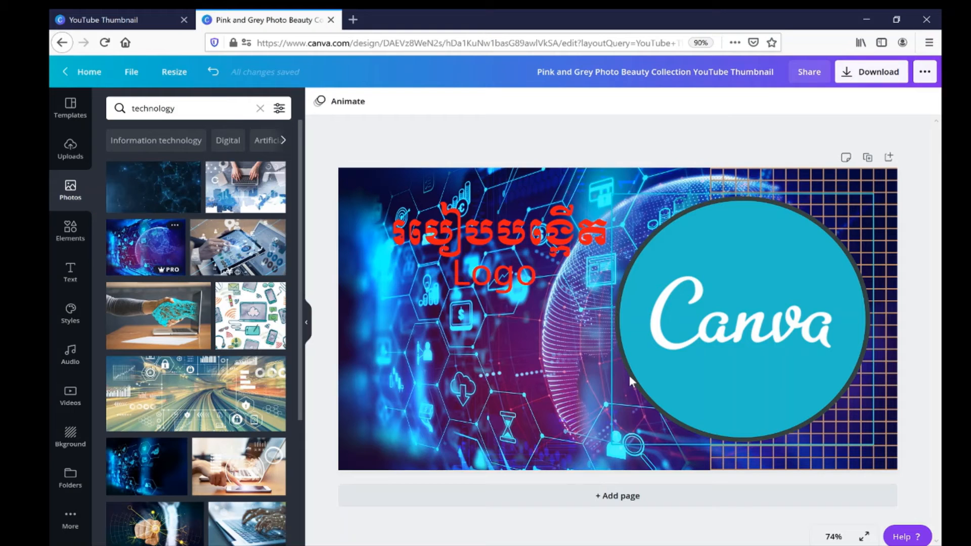
Try the highway photo and the laptop handshake photo as page backgrounds, undoing each replacement.
left_click_drag(202, 366, 381, 211)
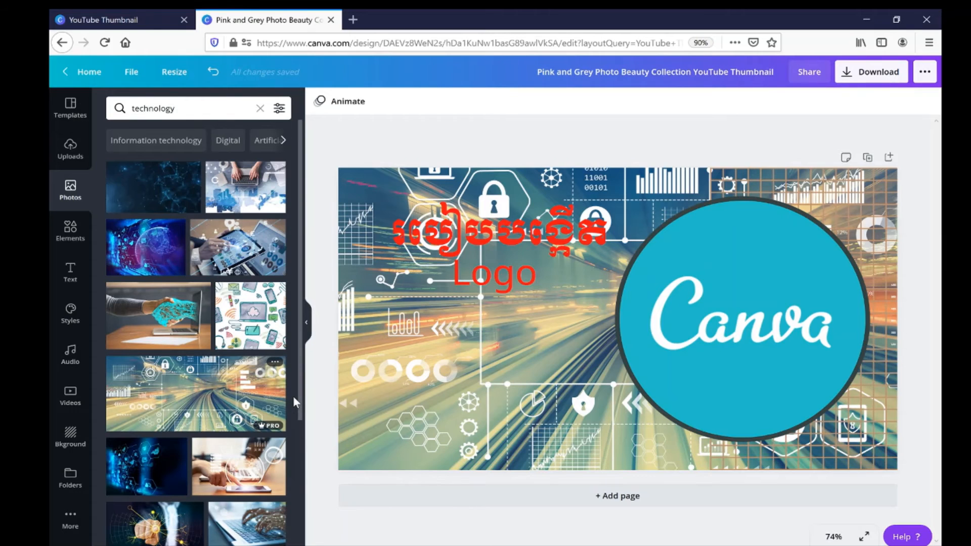
key("ctrl+z")
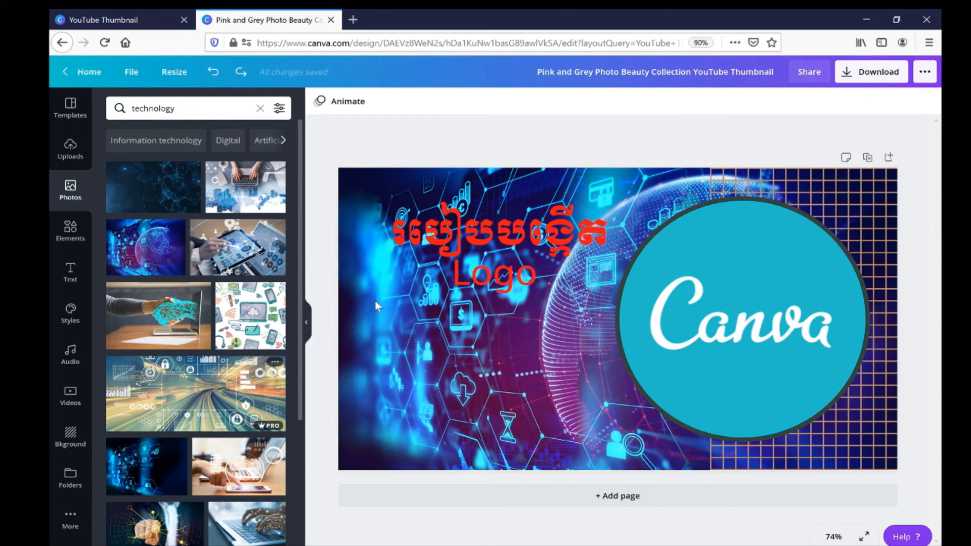
left_click_drag(174, 331, 361, 323)
double_click(551, 377)
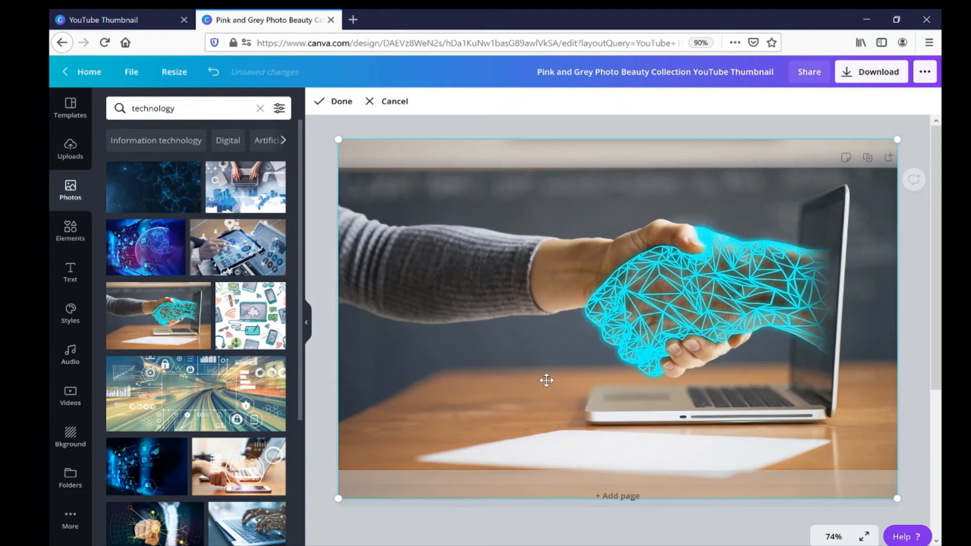
left_click_drag(521, 360, 501, 433)
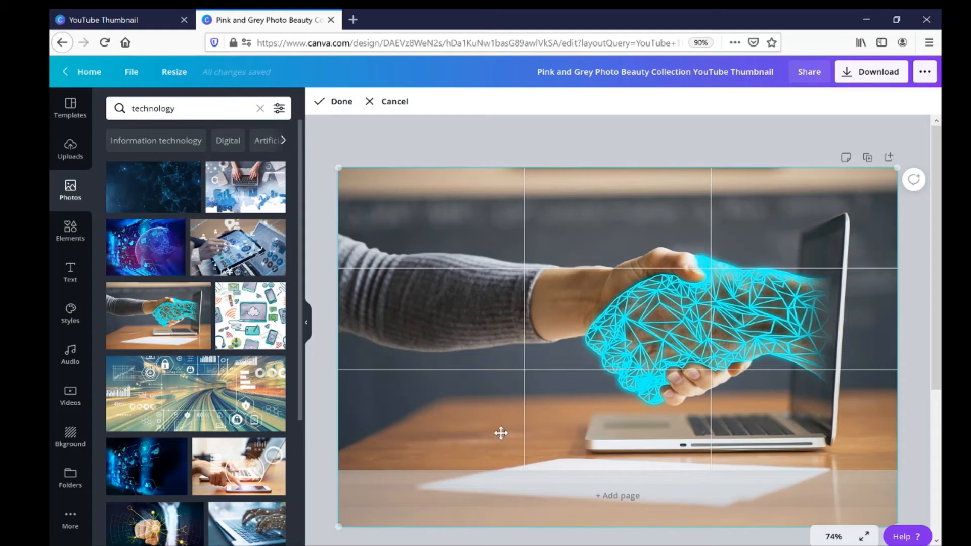
left_click(539, 164)
key("ctrl+z")
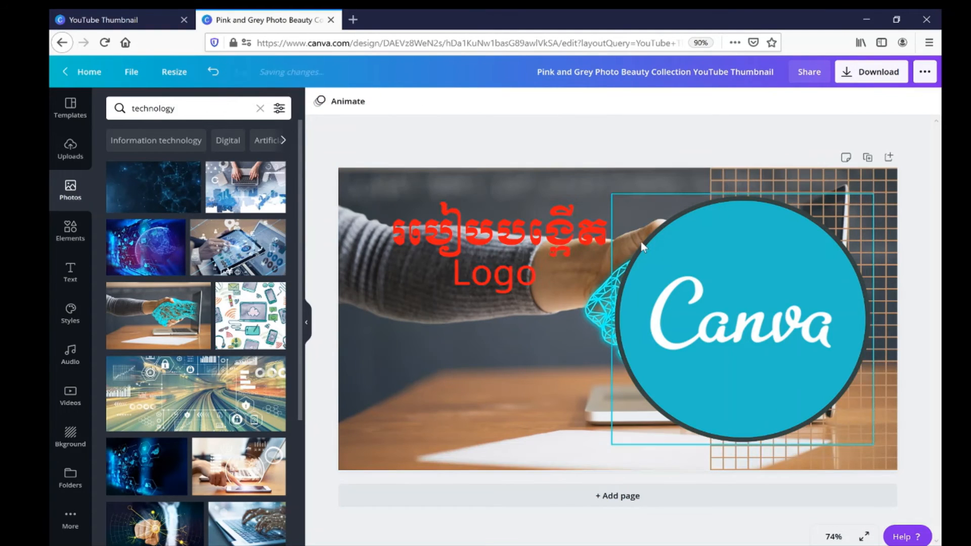
key("ctrl+z")
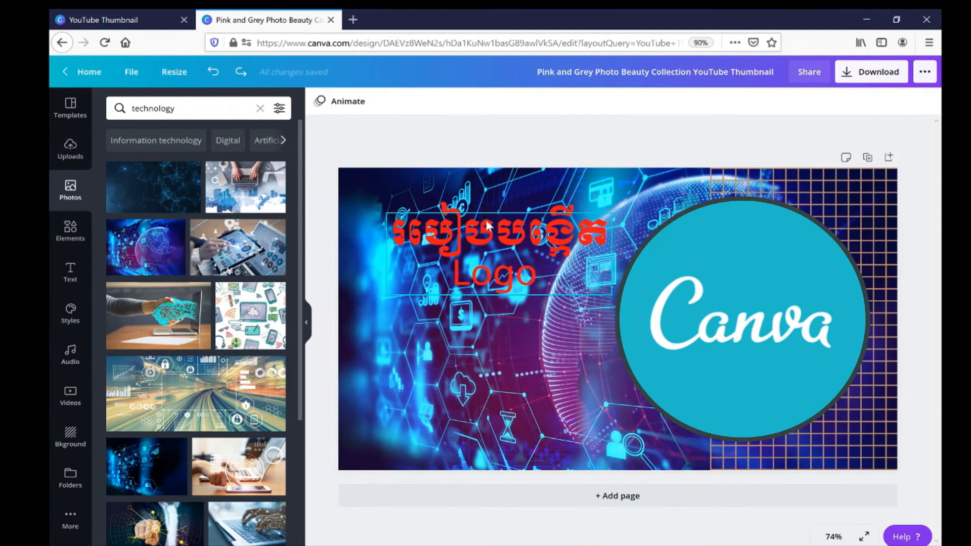
Move the red Khmer "Logo" heading down to about the vertical middle of the page, beside the Canva circle.
left_click_drag(481, 239, 473, 319)
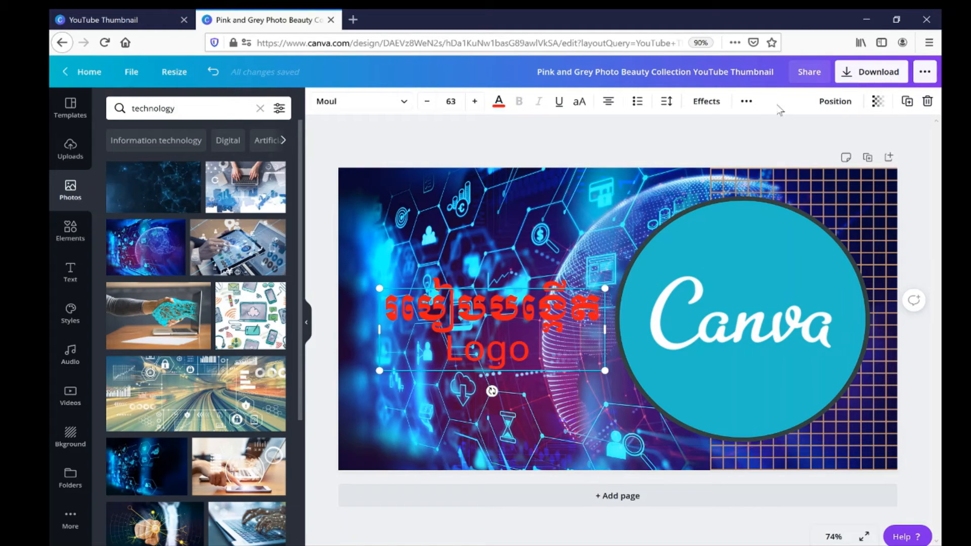
Download the thumbnail as a JPG, save the file and dismiss the download confirmation.
left_click(860, 74)
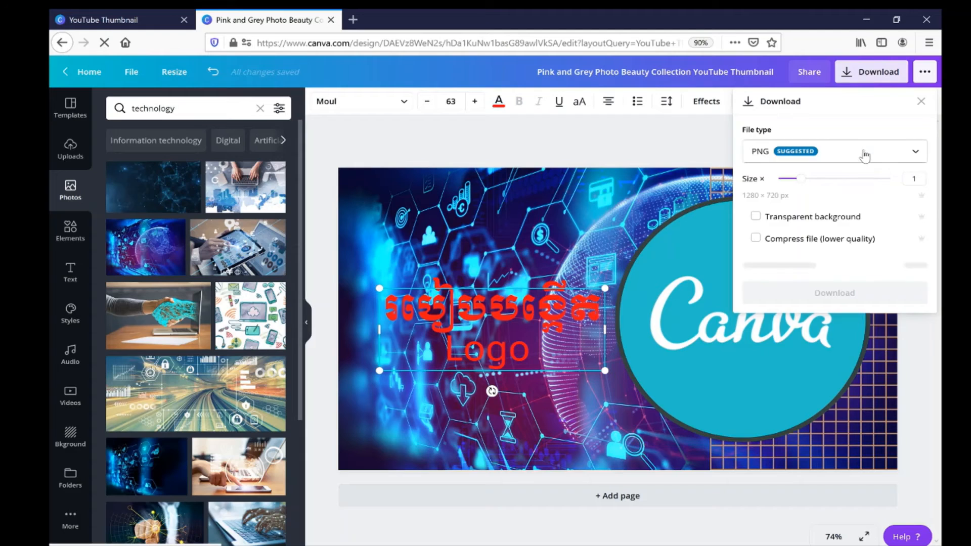
left_click(865, 156)
left_click(812, 195)
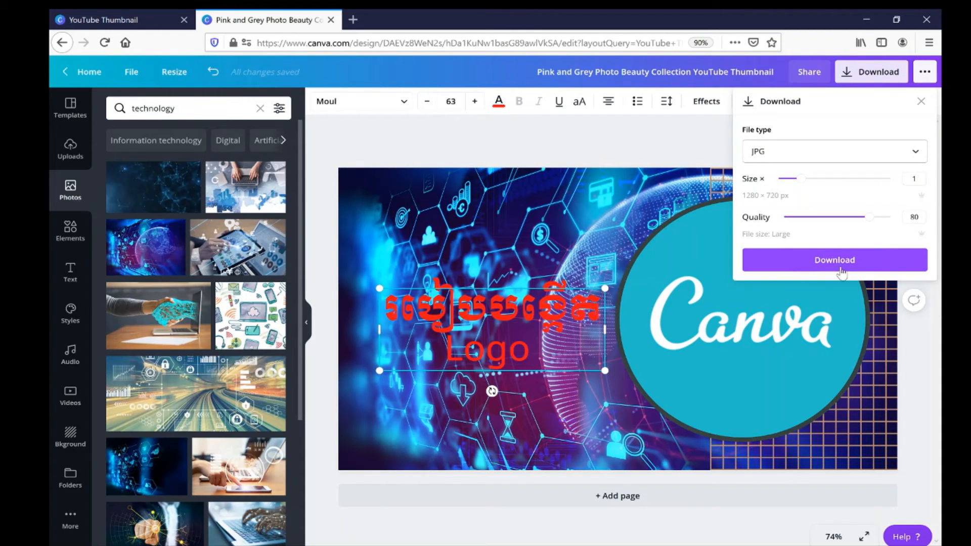
left_click(841, 263)
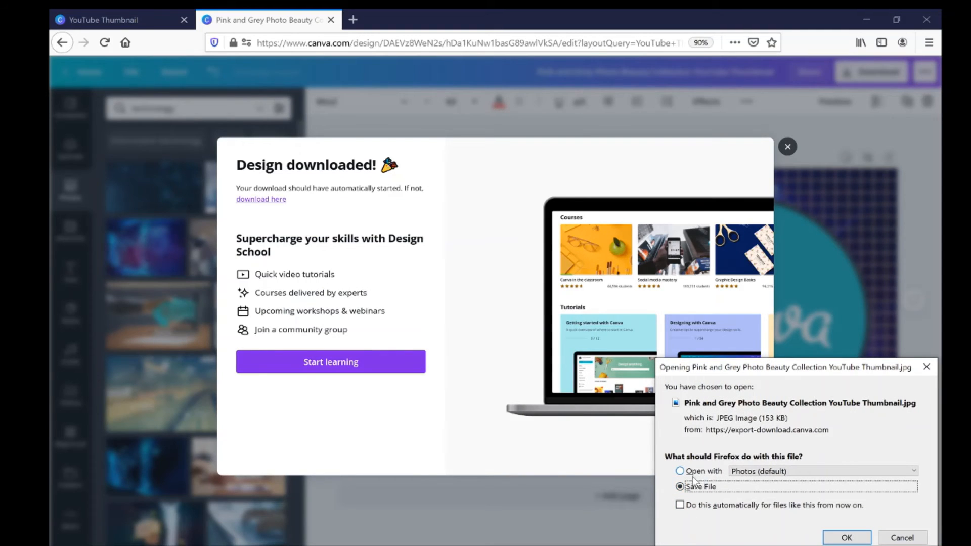
left_click(846, 537)
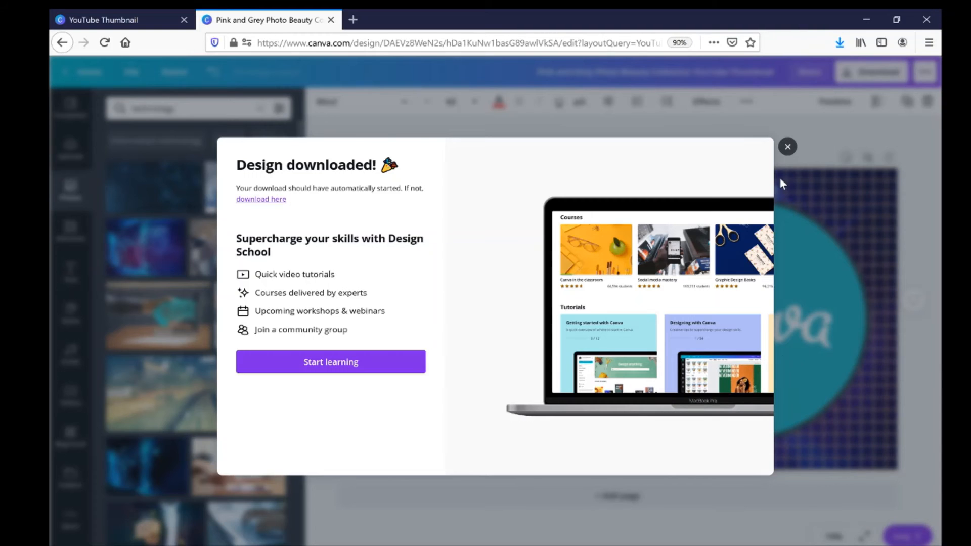
left_click(788, 146)
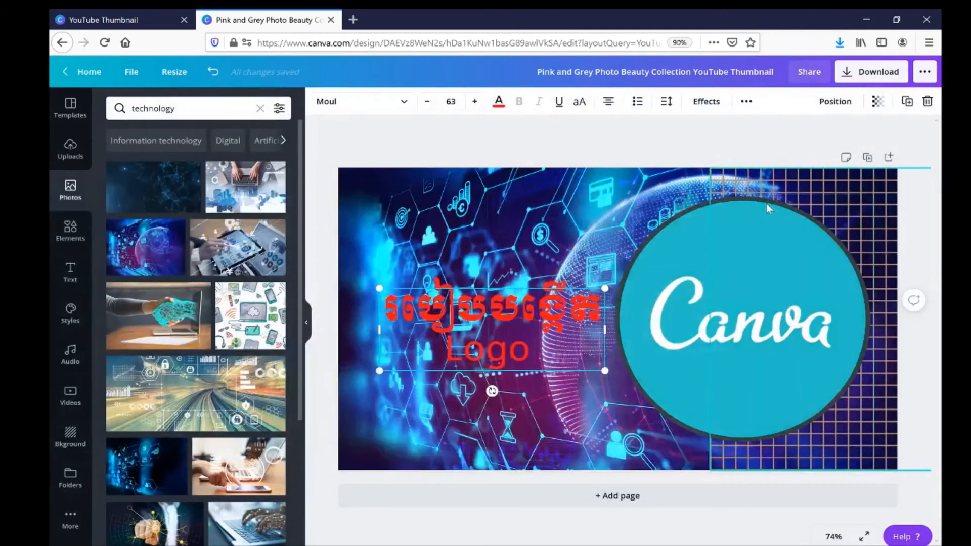
Duplicate the thumbnail page and replace the whole heading on the copy with the Khmer text "របៀបធ្វើ".
left_click(868, 160)
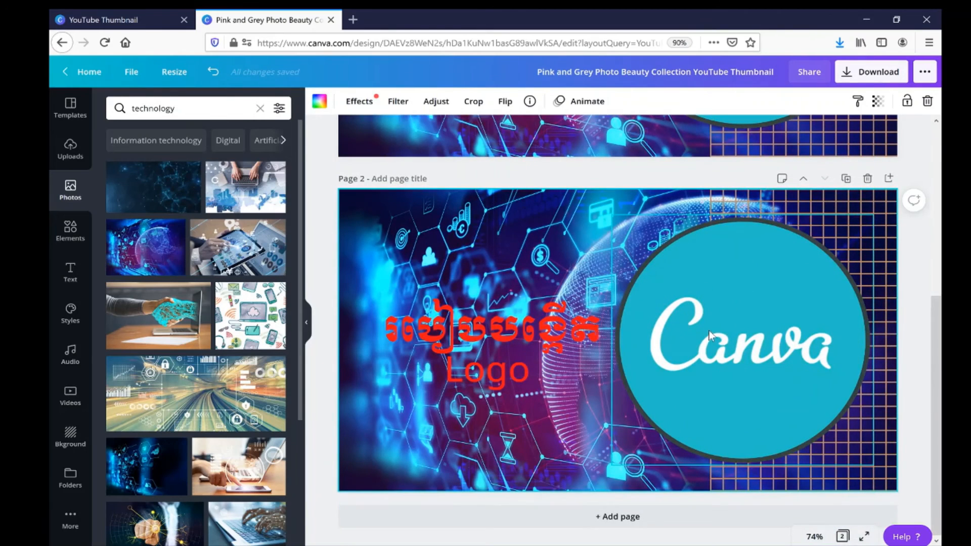
left_click(487, 371)
double_click(487, 370)
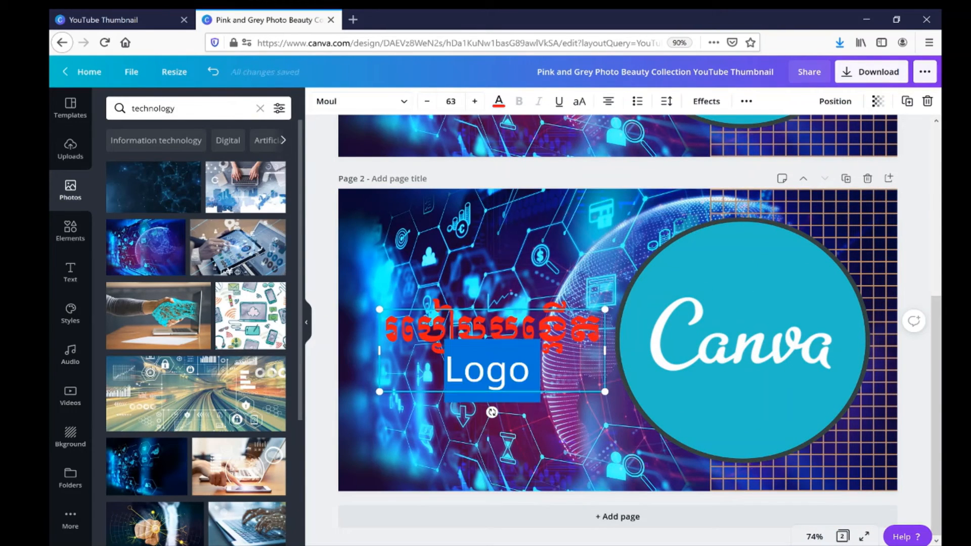
left_click(526, 371)
left_click_drag(535, 373, 359, 321)
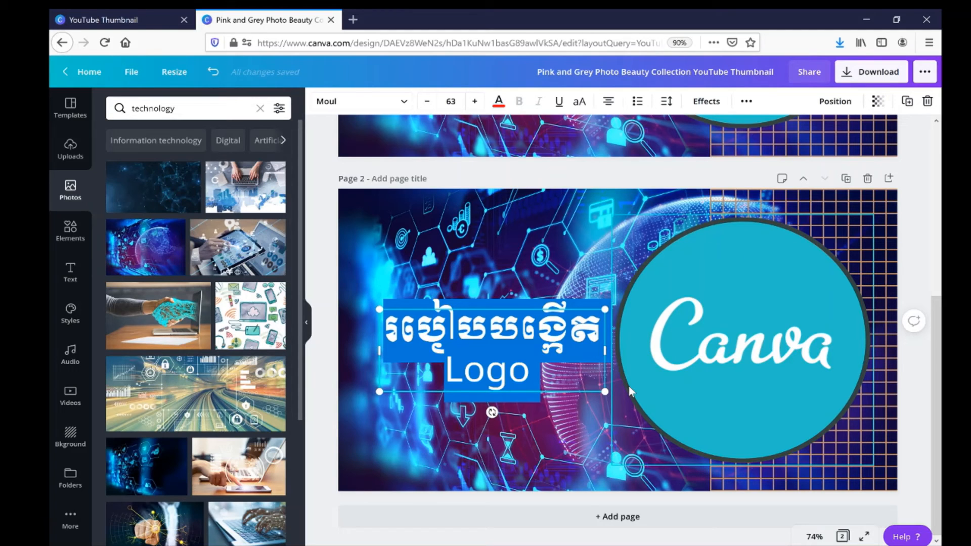
type("ស")
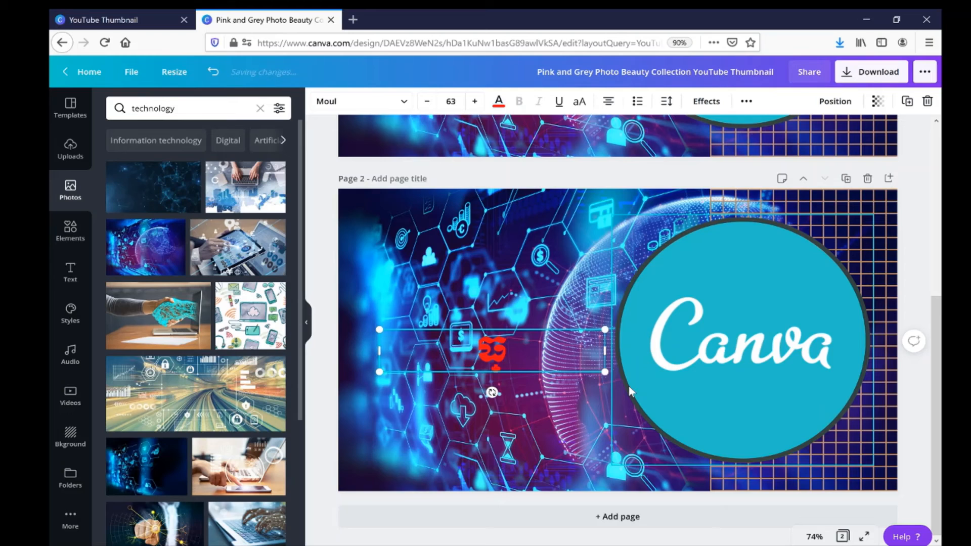
type("ើ")
key("BackSpace")
key("BackSpace")
key("BackSpace")
type("រ")
key("BackSpace")
key("BackSpace")
type("រប")
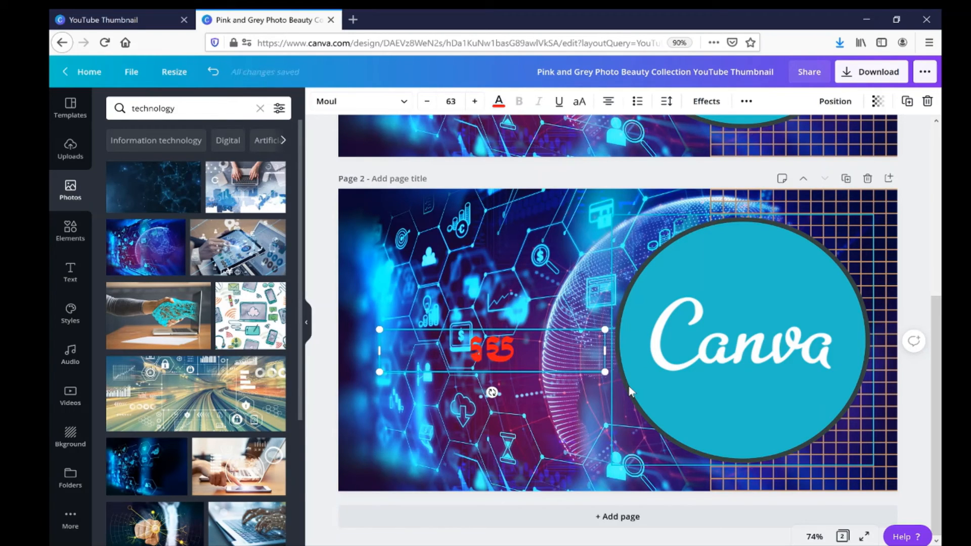
type("ៀបធ្វ")
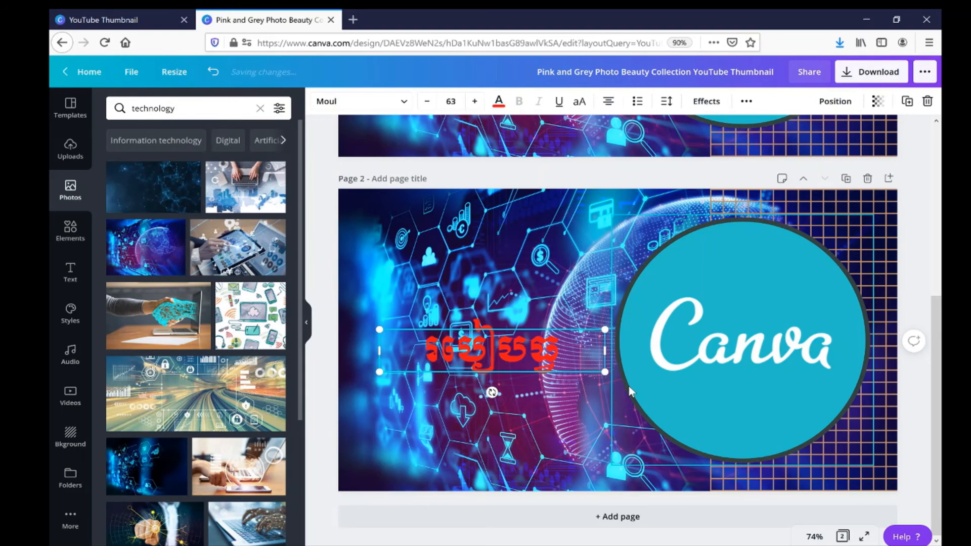
type("ើ")
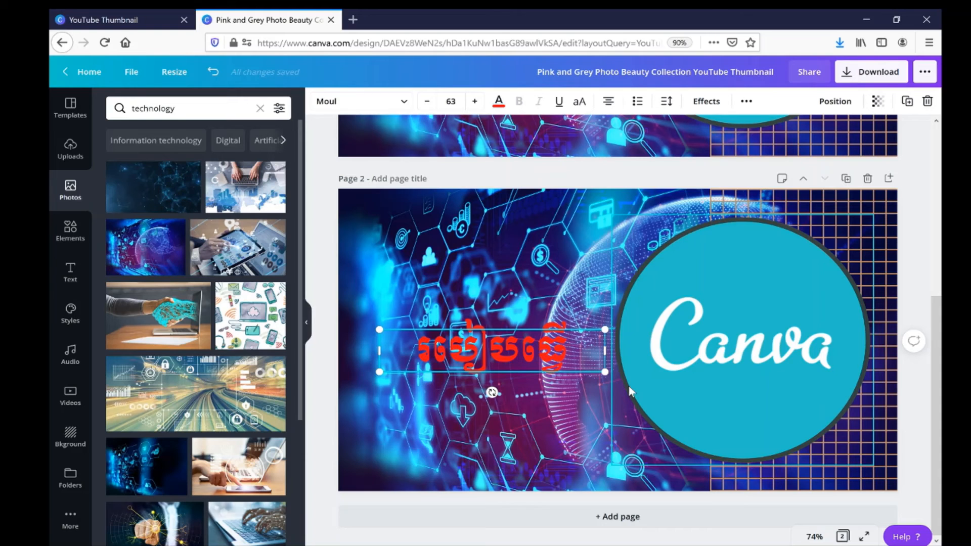
Add "Cover Video" as a second line below the Khmer text in the page 2 heading.
key("Return")
type("Cove")
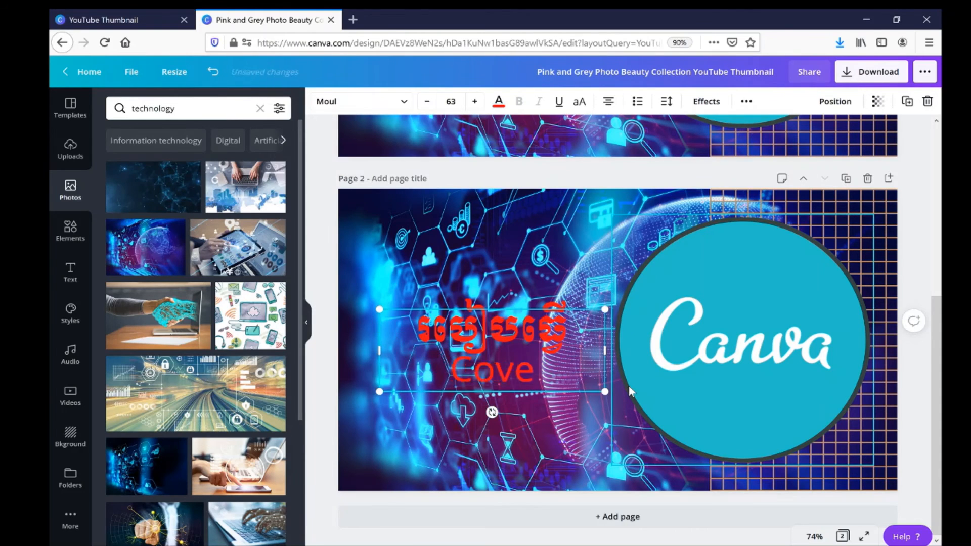
type("r")
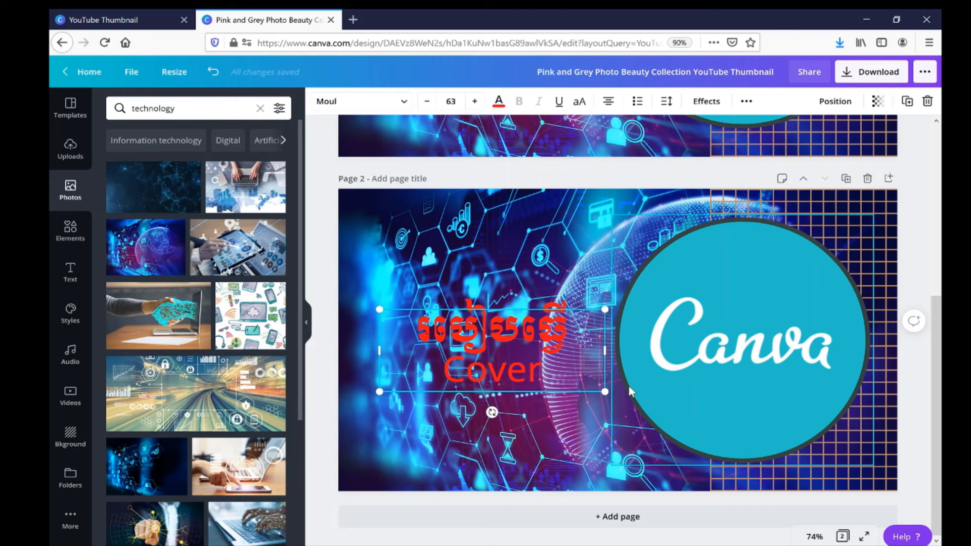
type(" Ve")
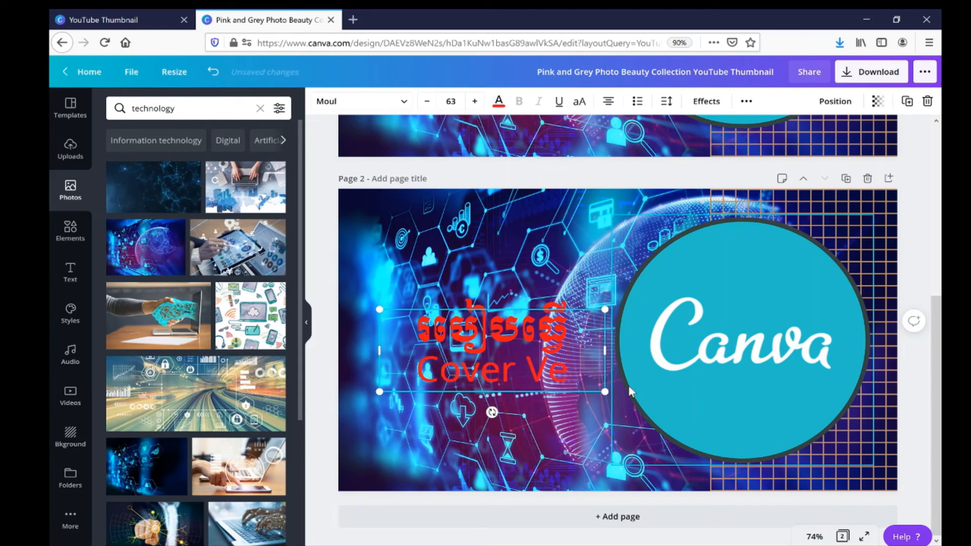
key("BackSpace")
type("ideo")
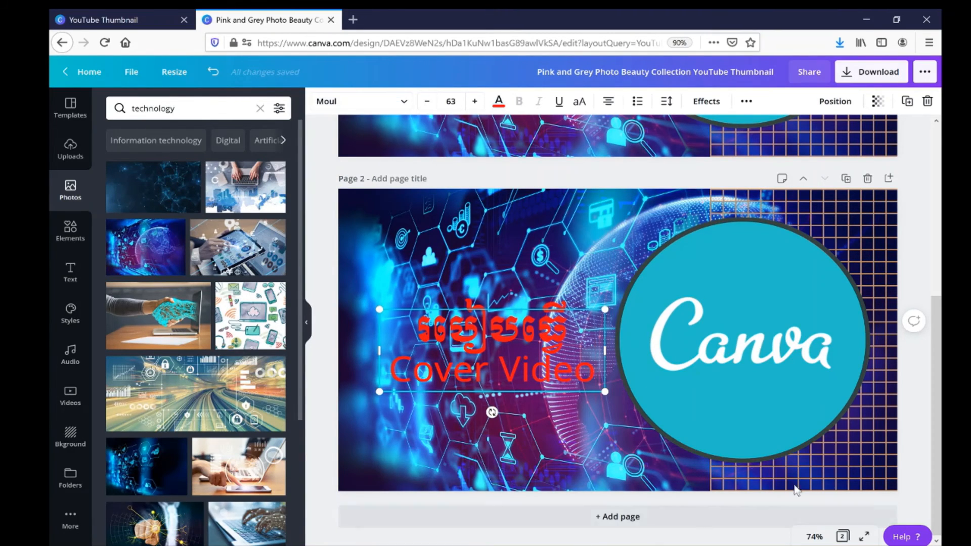
Search Google for "video" in a new browser tab to check the spelling, and close that tab.
left_click(353, 19)
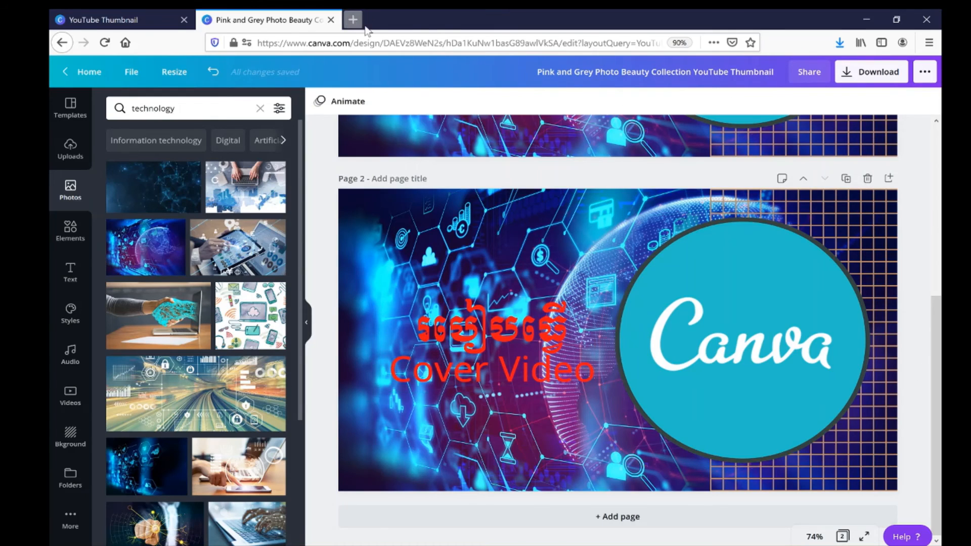
type("jve")
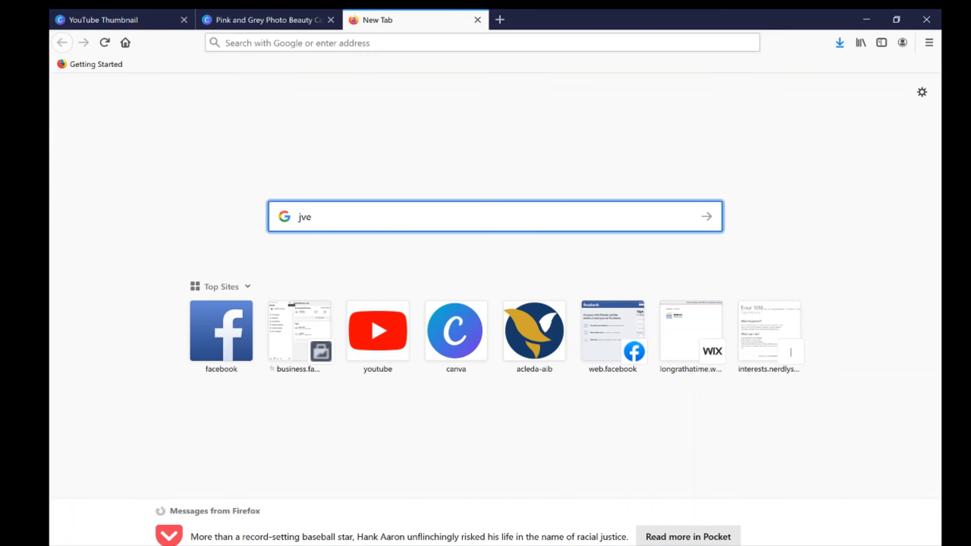
key("BackSpace")
key("BackSpace")
key("BackSpace")
type("vedi")
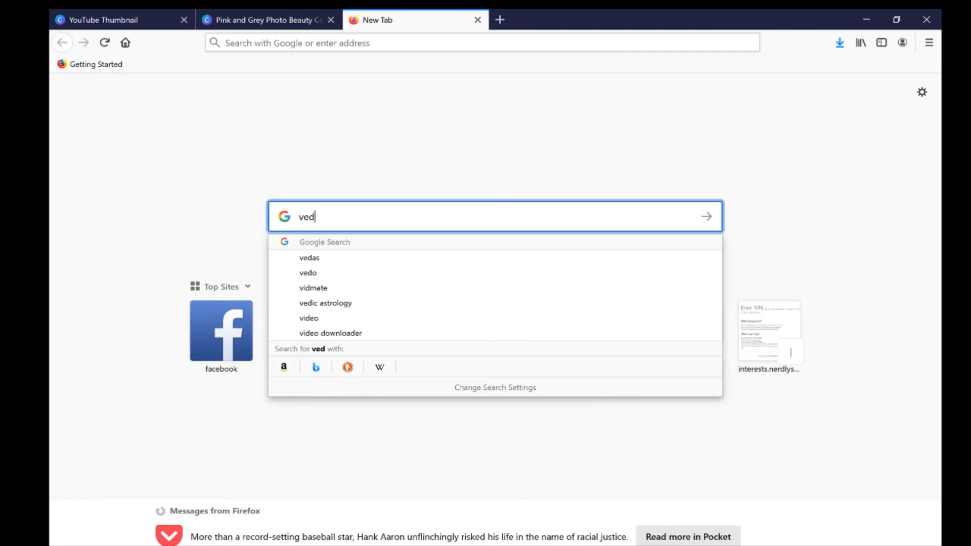
key("BackSpace")
key("BackSpace")
type("dio")
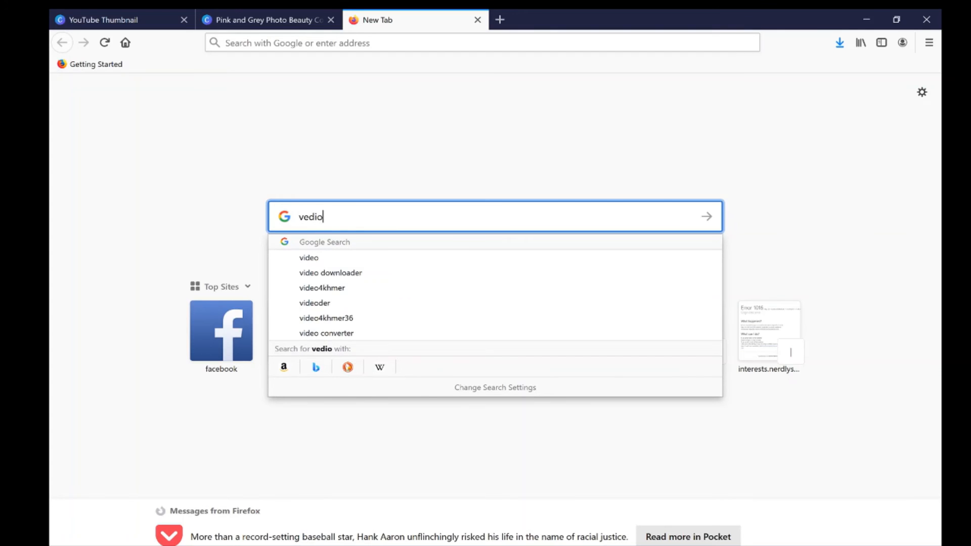
key("BackSpace")
key("BackSpace")
key("BackSpace")
key("BackSpace")
type("ideo")
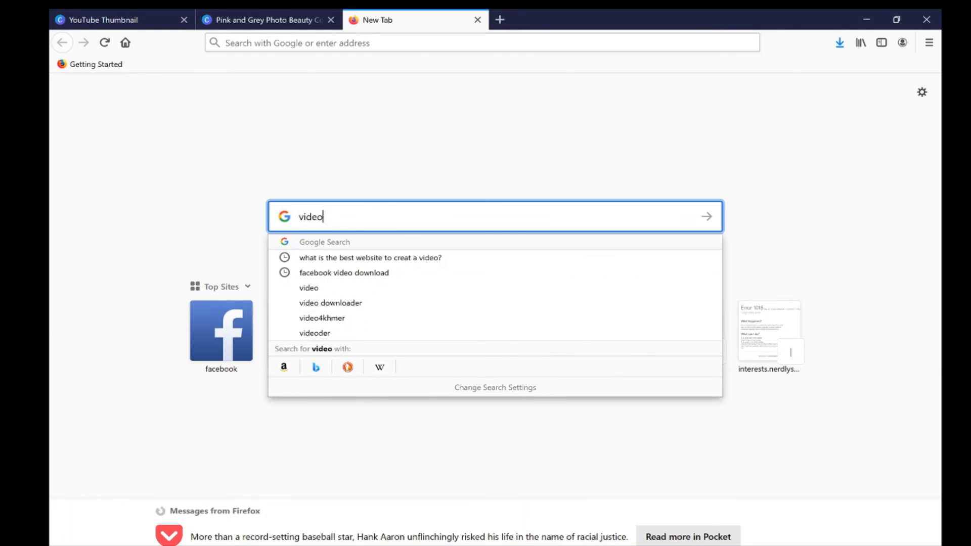
key("Return")
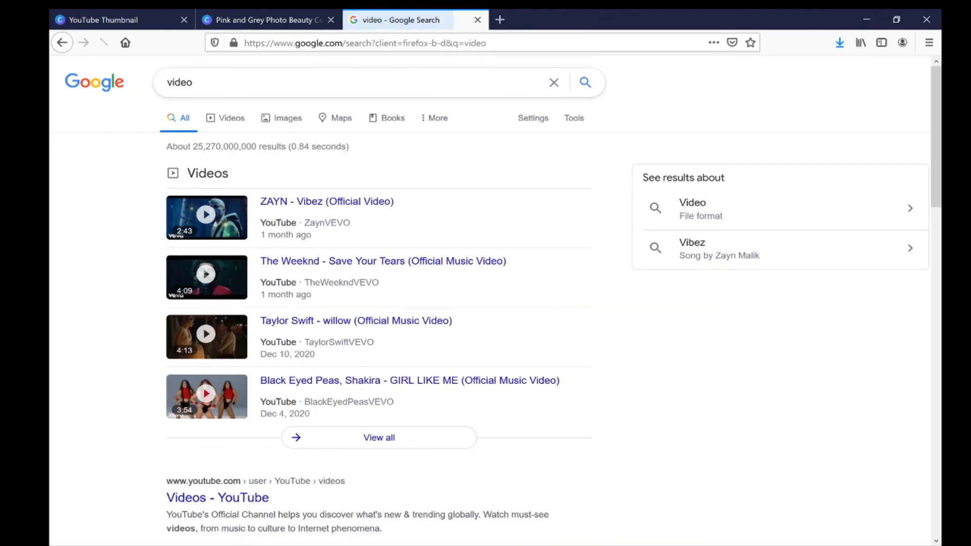
left_click(477, 20)
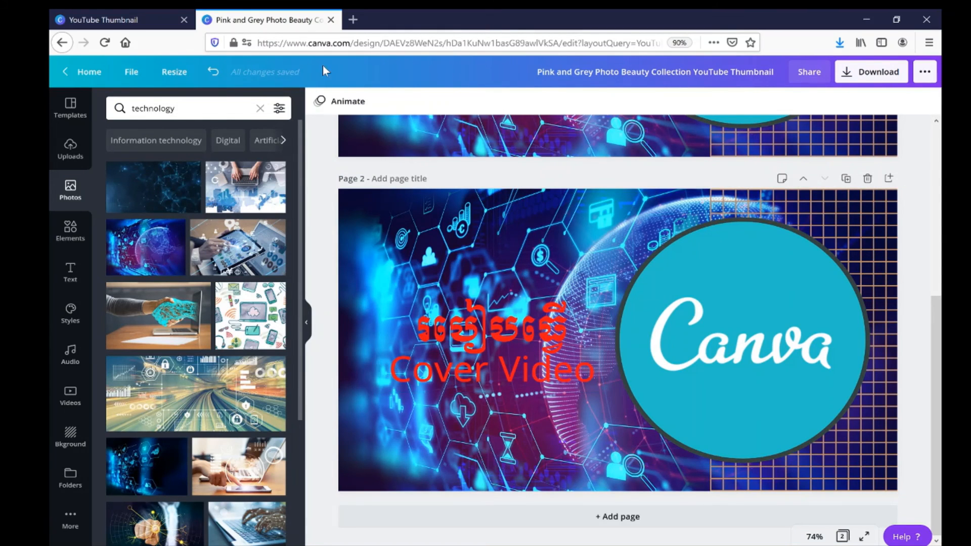
left_click(354, 19)
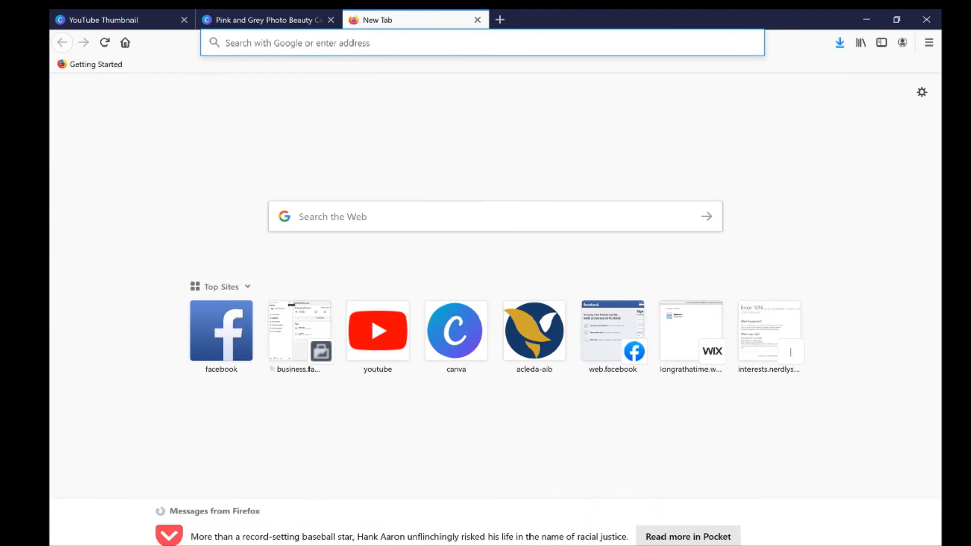
left_click(415, 219)
type("vi")
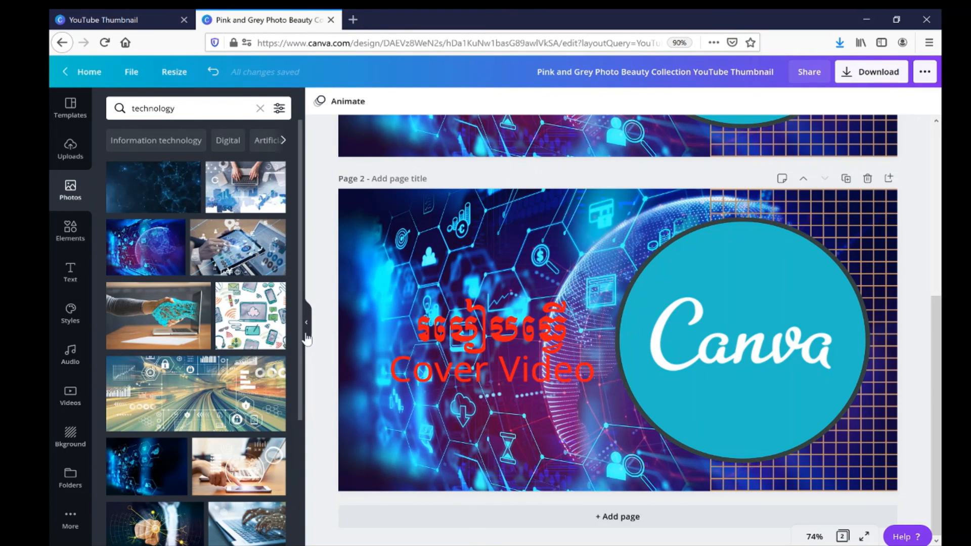
Move the red "Cover Video" heading on page 2 slightly upward.
left_click_drag(520, 340, 519, 327)
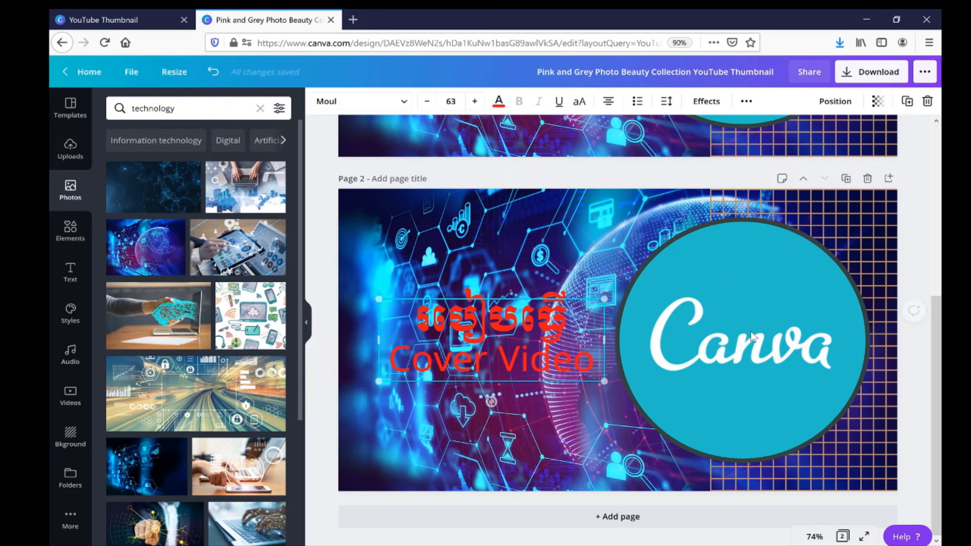
Try the Summer filter on the Canva logo circle of page 2 and reset its filter to None.
left_click(782, 281)
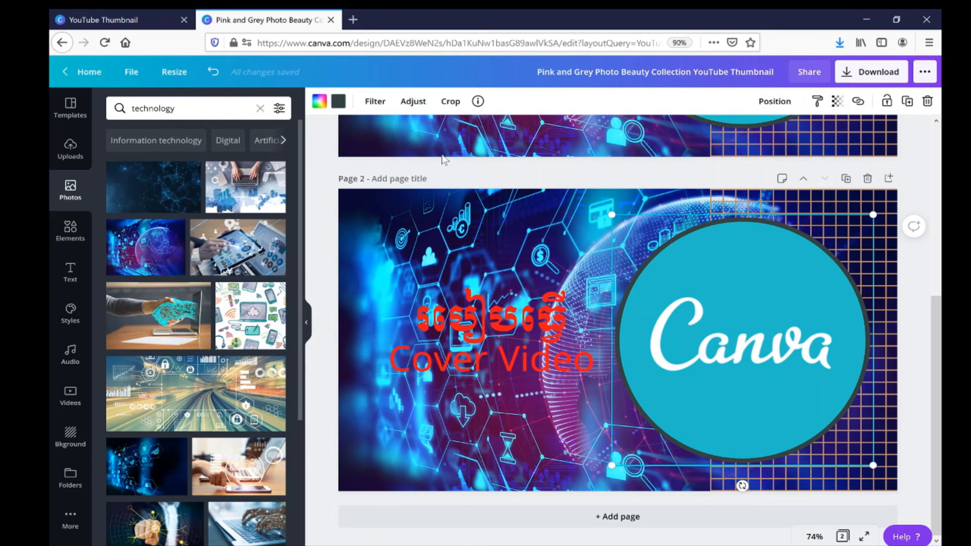
left_click(375, 102)
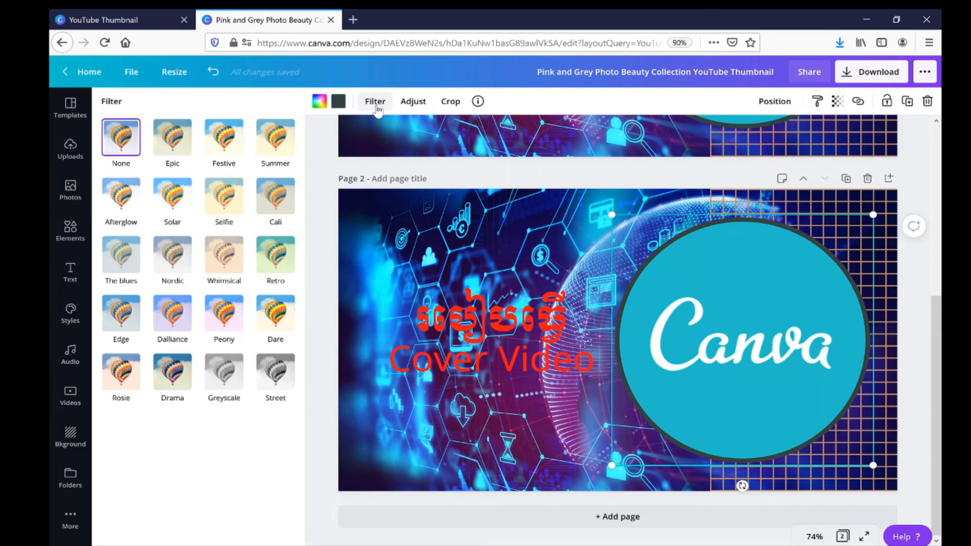
left_click(274, 143)
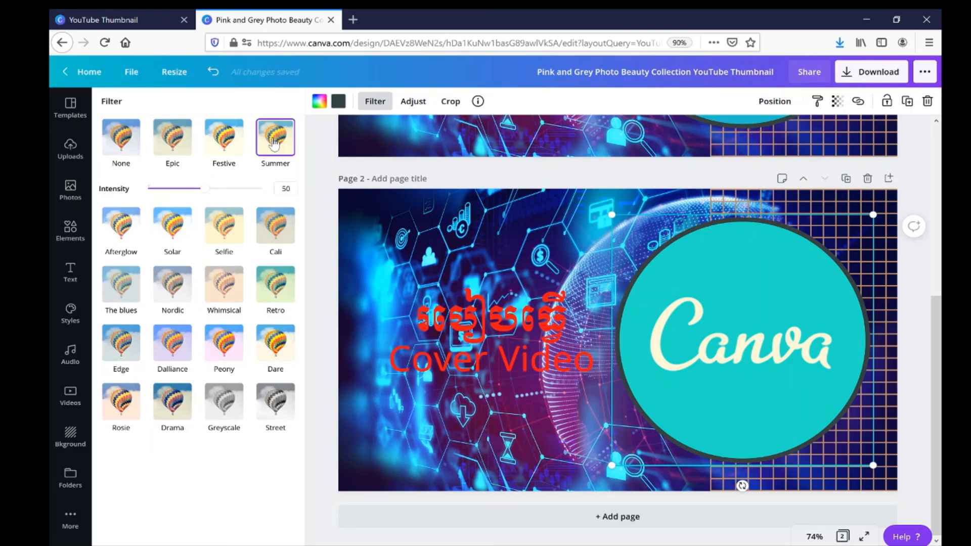
left_click(113, 139)
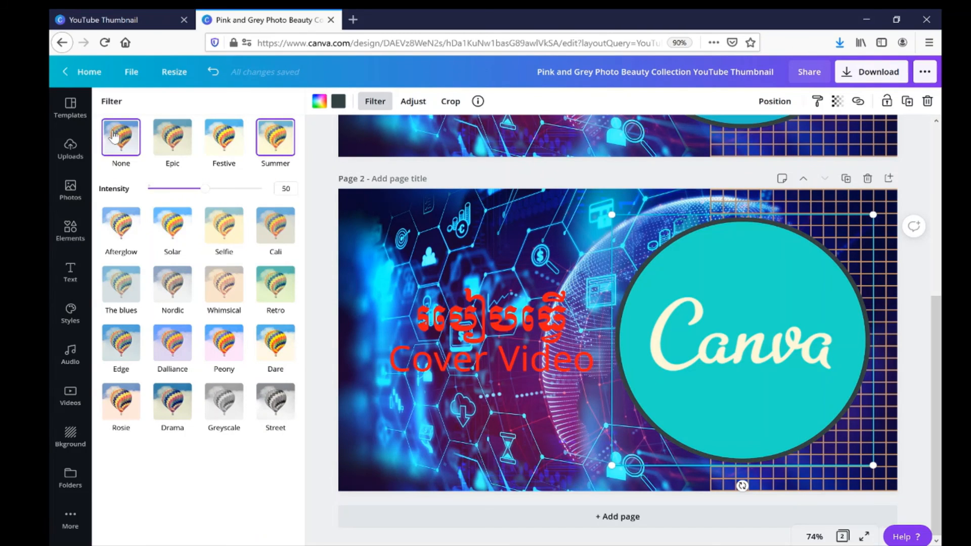